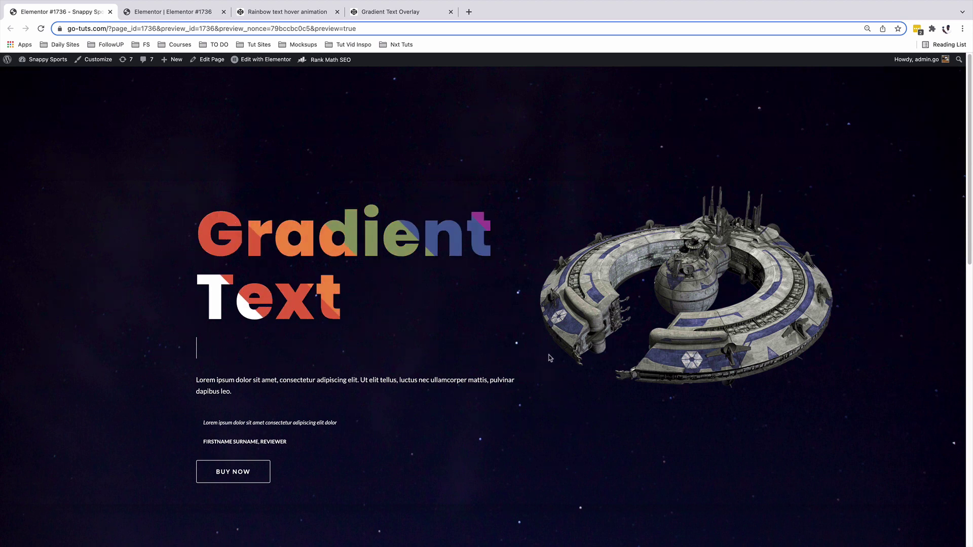
- Scroll through the site preview to review the finished gradient headings
{"action": "scroll", "coordinate": [535, 357], "scroll_direction": "down", "scroll_amount": 15}
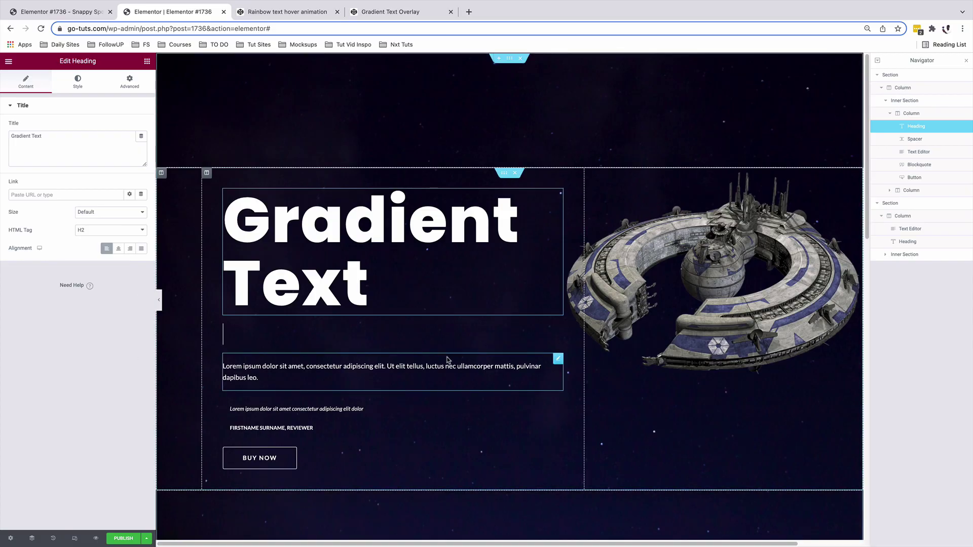
- Nudge the Gradient Text heading's Poppins 800 font size up to about 8.7 em
{"action": "scroll", "coordinate": [490, 417], "scroll_direction": "down", "scroll_amount": 2}
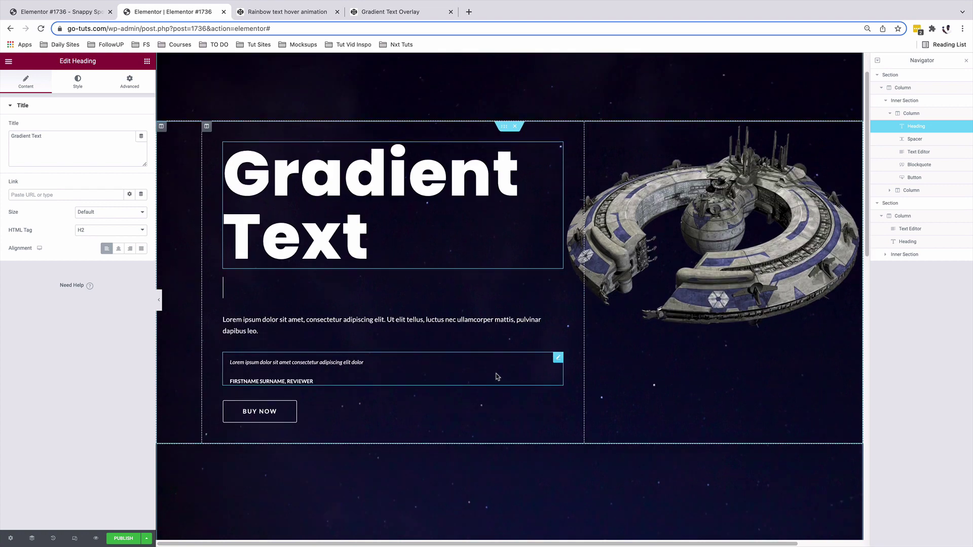
{"action": "scroll", "coordinate": [497, 377], "scroll_direction": "down", "scroll_amount": 10}
{"action": "scroll", "coordinate": [575, 342], "scroll_direction": "up", "scroll_amount": 4}
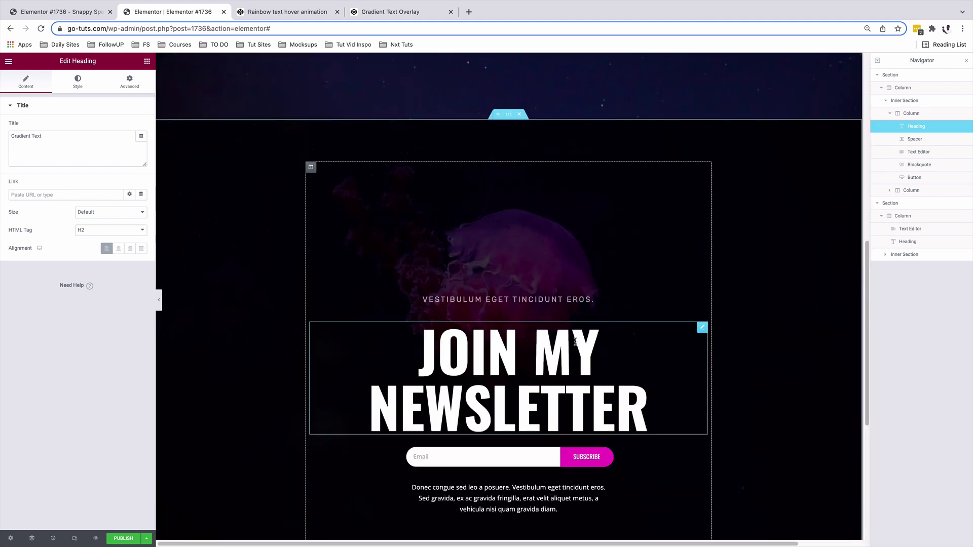
{"action": "scroll", "coordinate": [576, 343], "scroll_direction": "up", "scroll_amount": 15}
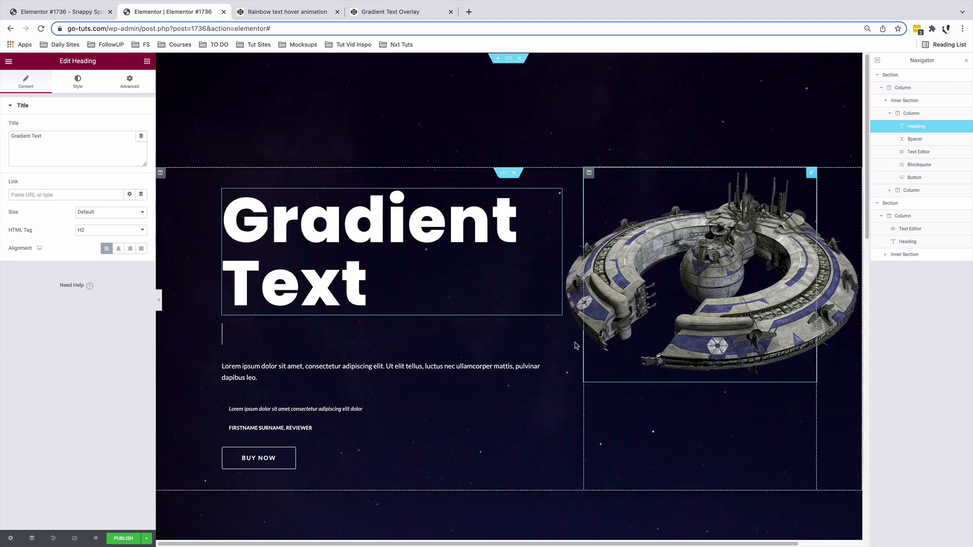
{"action": "left_click", "coordinate": [77, 84]}
{"action": "left_click", "coordinate": [142, 145]}
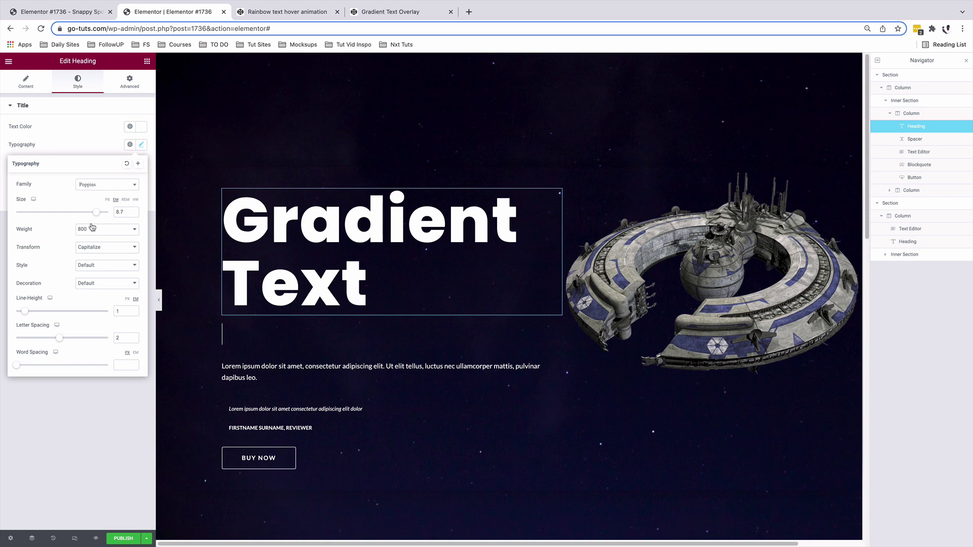
{"action": "key", "text": "Up"}
{"action": "key", "text": "Up"}
{"action": "left_click", "coordinate": [469, 280]}
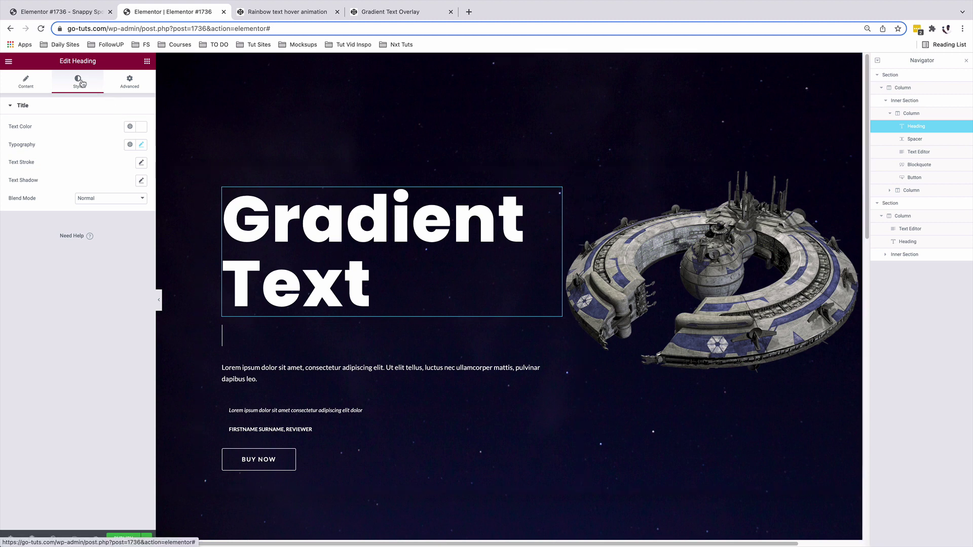
- Check that the heading's text colour is white (#FFFFFF)
{"action": "left_click", "coordinate": [142, 127]}
{"action": "left_click", "coordinate": [92, 107]}
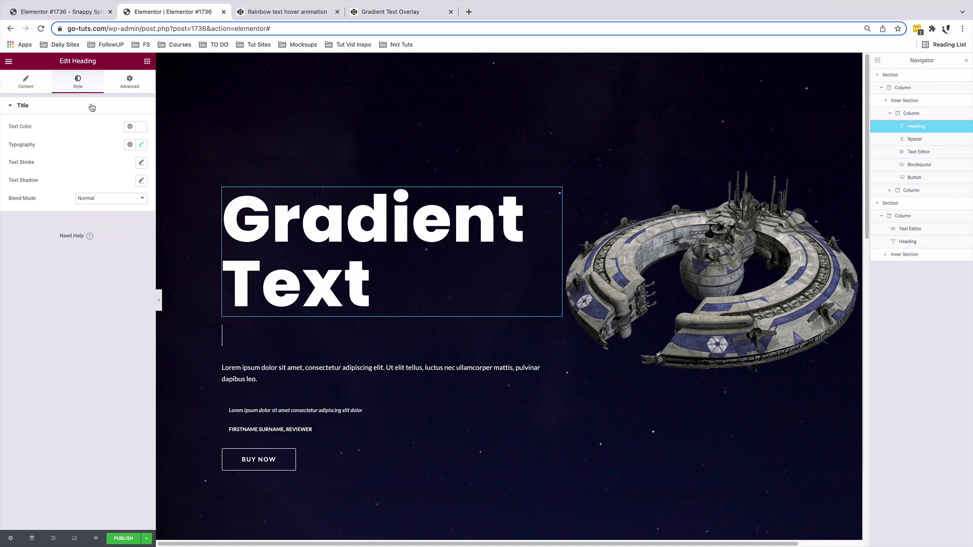
{"action": "left_click", "coordinate": [141, 127]}
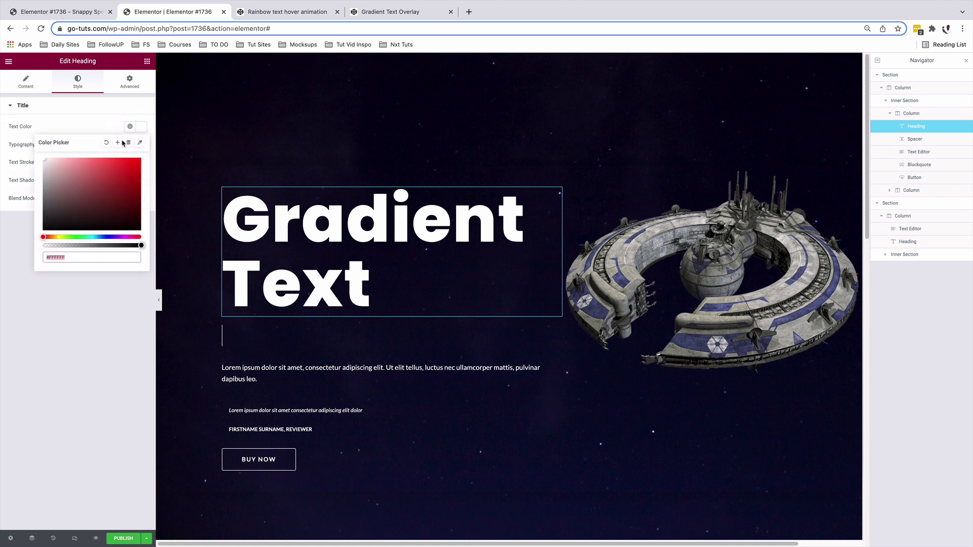
{"action": "left_click", "coordinate": [99, 286]}
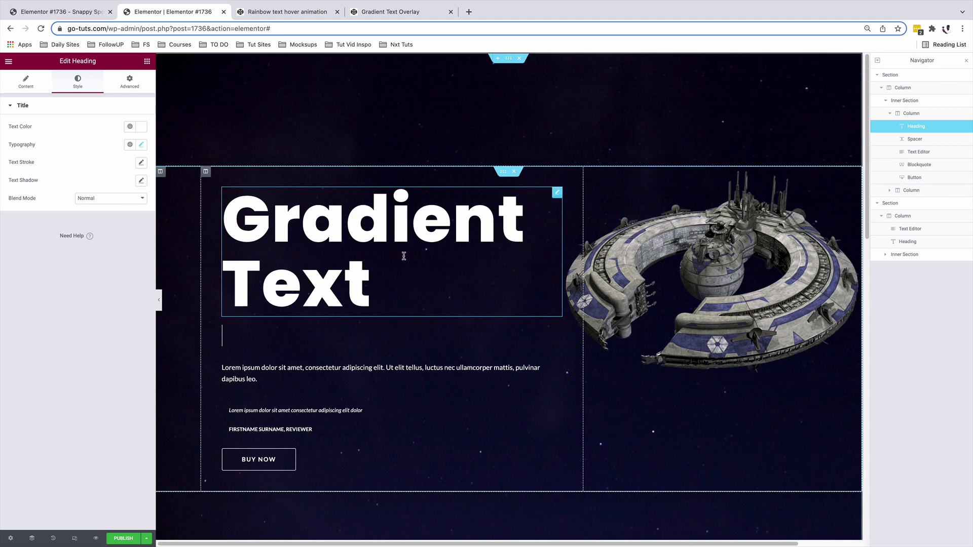
- Reselect the Gradient Text heading and expand its Advanced Custom CSS section
{"action": "scroll", "coordinate": [397, 248], "scroll_direction": "down", "scroll_amount": 10}
{"action": "scroll", "coordinate": [490, 316], "scroll_direction": "up", "scroll_amount": 10}
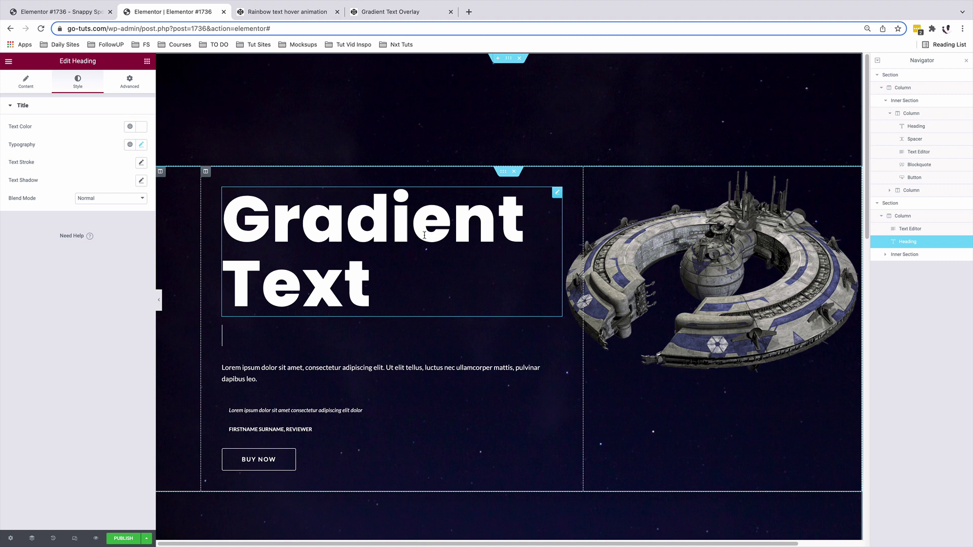
{"action": "left_click", "coordinate": [500, 216]}
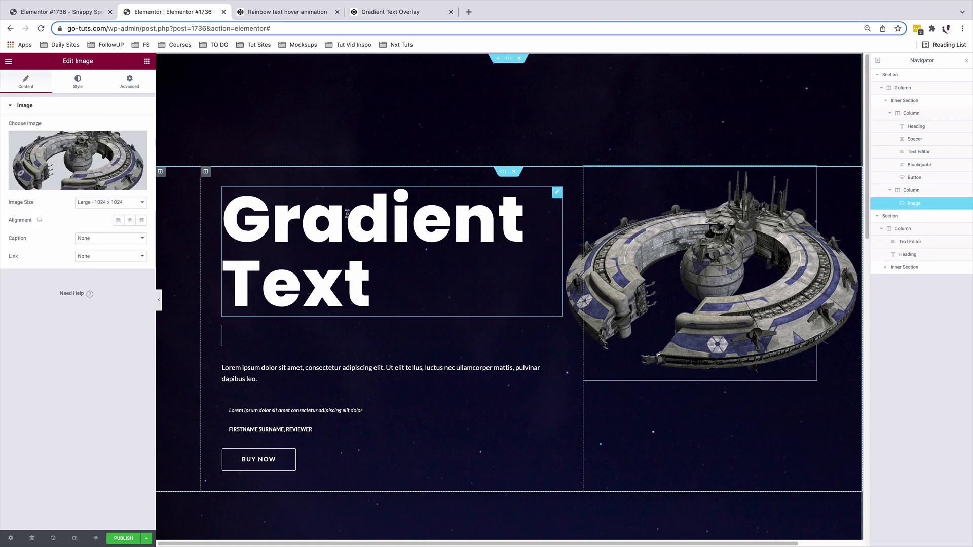
{"action": "left_click", "coordinate": [346, 234]}
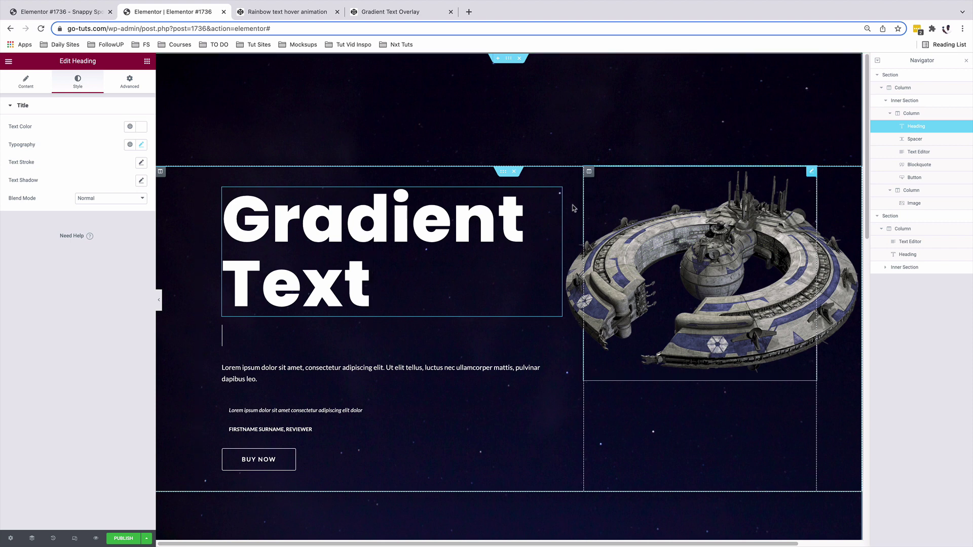
{"action": "left_click", "coordinate": [476, 214]}
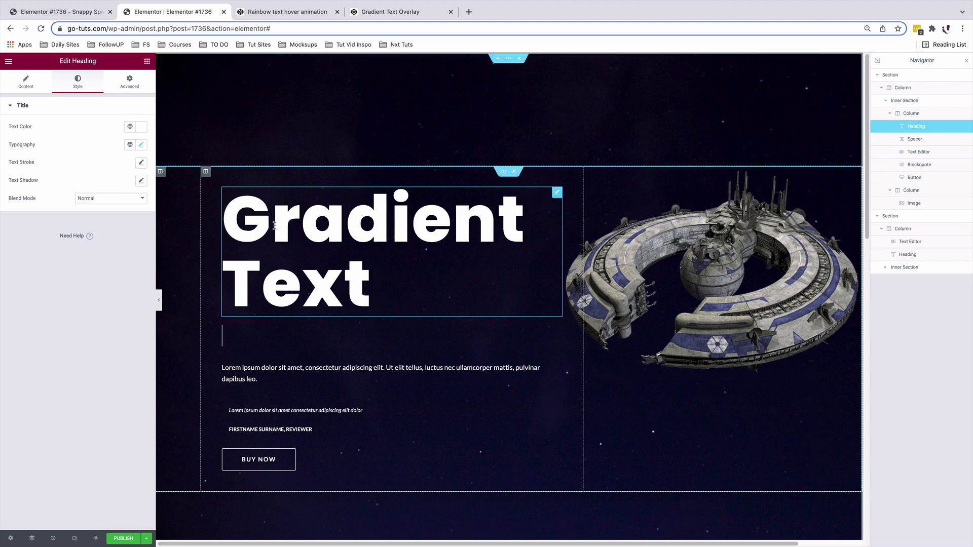
{"action": "left_click", "coordinate": [129, 82]}
{"action": "left_click", "coordinate": [32, 474]}
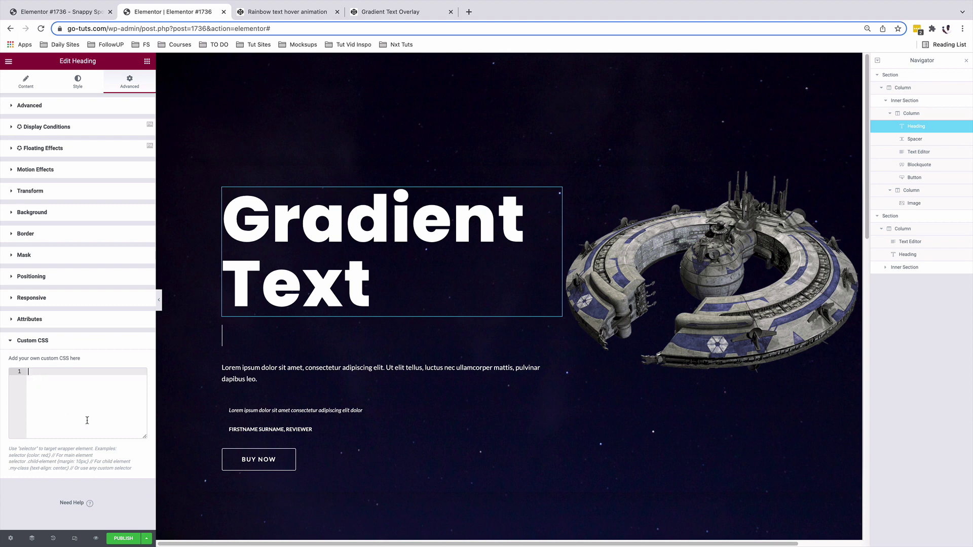
- Copy all the CSS from the Rainbow text hover animation pen on CodePen
{"action": "left_click", "coordinate": [265, 13]}
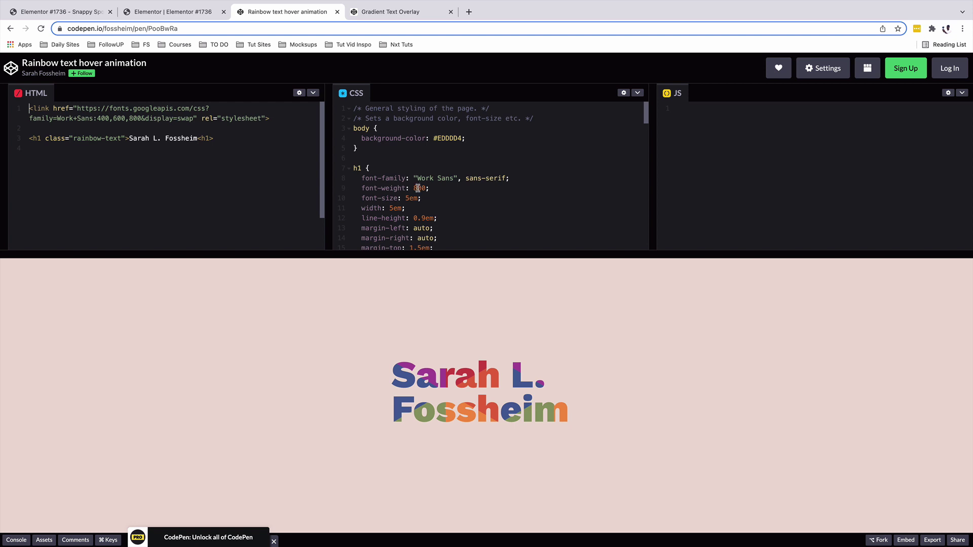
{"action": "scroll", "coordinate": [419, 182], "scroll_direction": "down", "scroll_amount": 3}
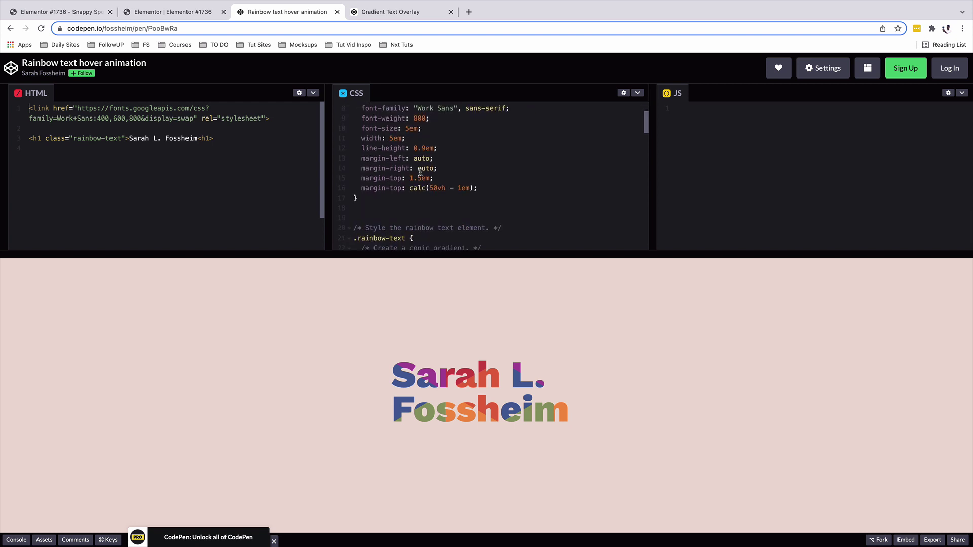
{"action": "scroll", "coordinate": [420, 168], "scroll_direction": "up", "scroll_amount": 3}
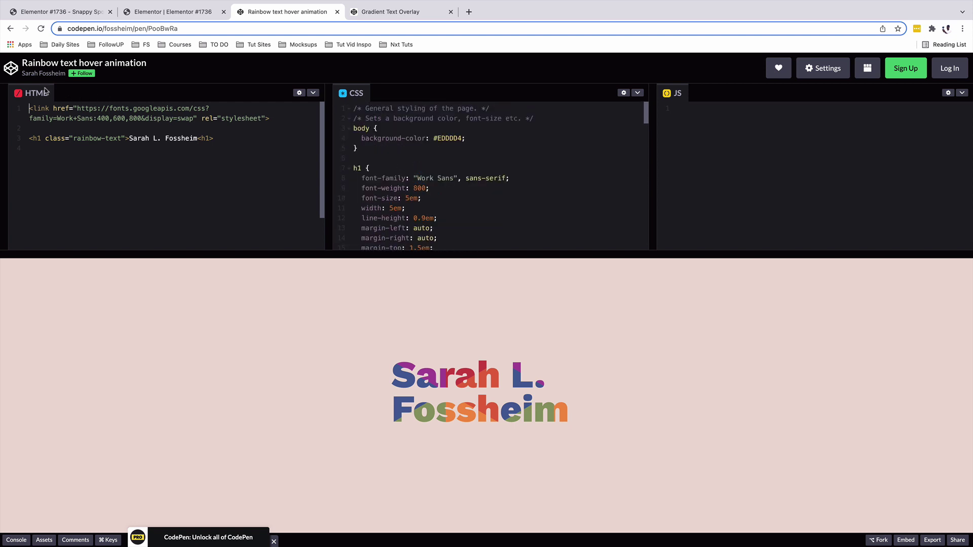
{"action": "scroll", "coordinate": [360, 217], "scroll_direction": "down", "scroll_amount": 15}
{"action": "left_click_drag", "start_coordinate": [354, 129], "coordinate": [422, 224]}
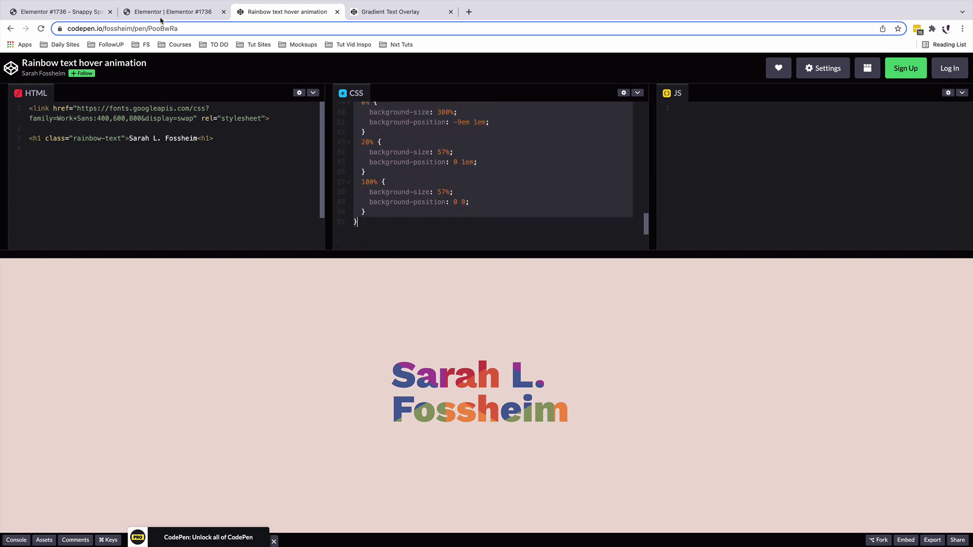
{"action": "left_click", "coordinate": [160, 13]}
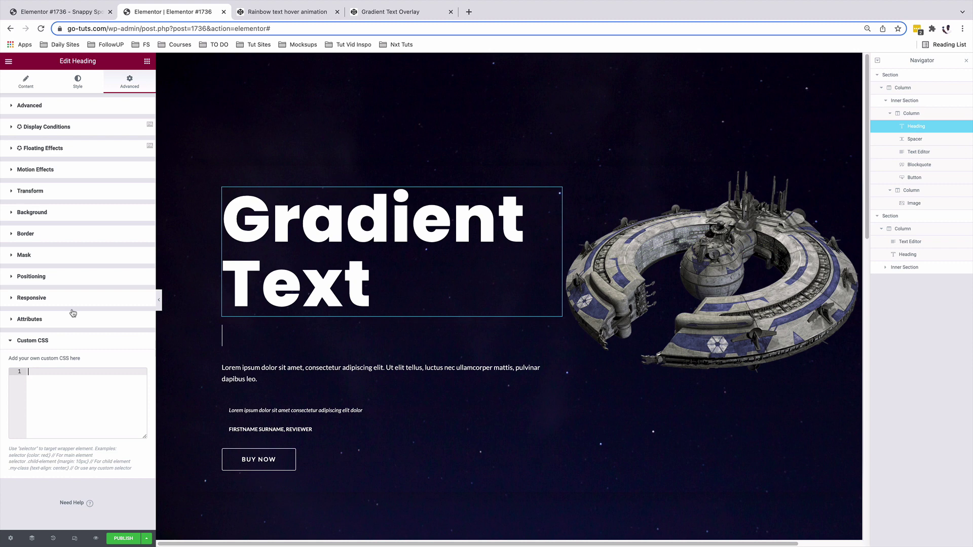
- Paste the rainbow text CSS into Custom CSS and select the 'rainbow-text' class name on line 2
{"action": "key", "text": "ctrl+v"}
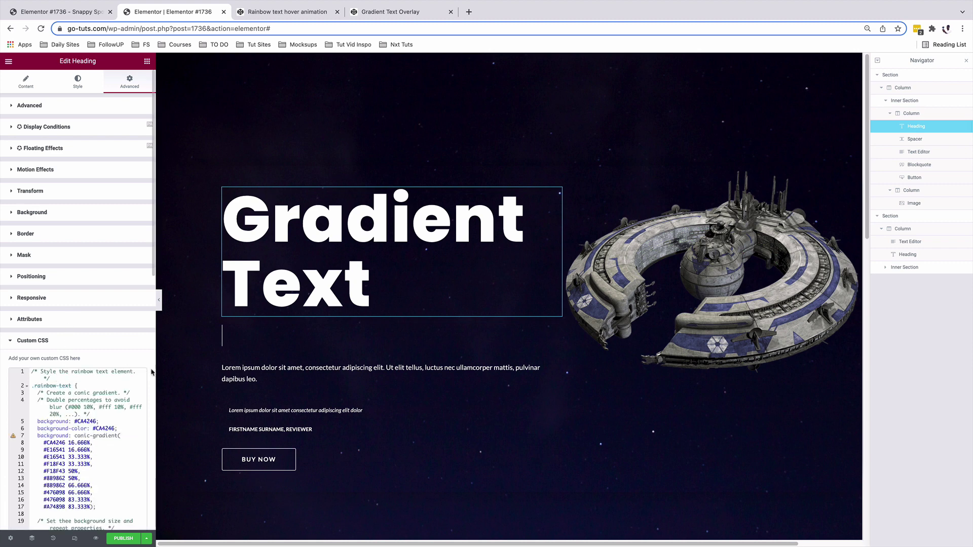
{"action": "left_click_drag", "start_coordinate": [153, 372], "coordinate": [283, 372]}
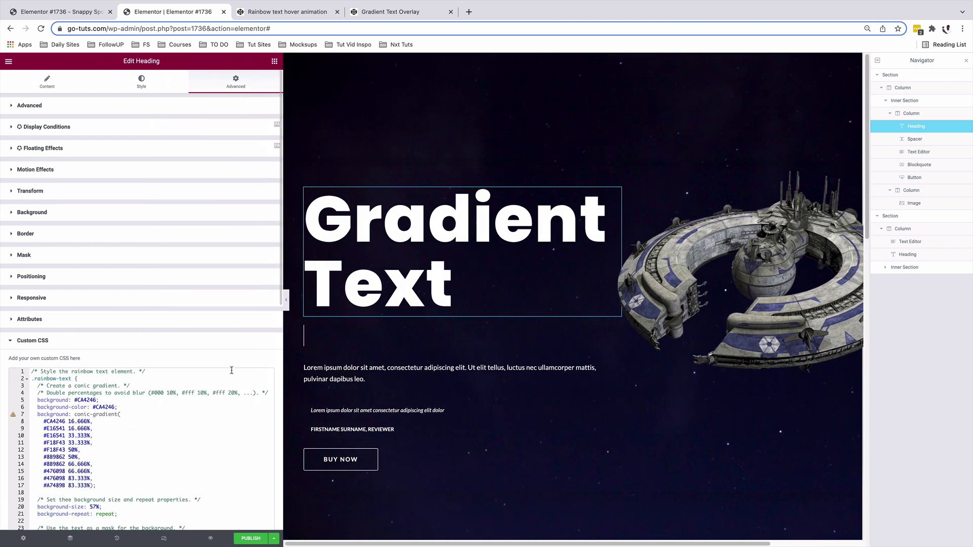
{"action": "scroll", "coordinate": [231, 341], "scroll_direction": "down", "scroll_amount": 5}
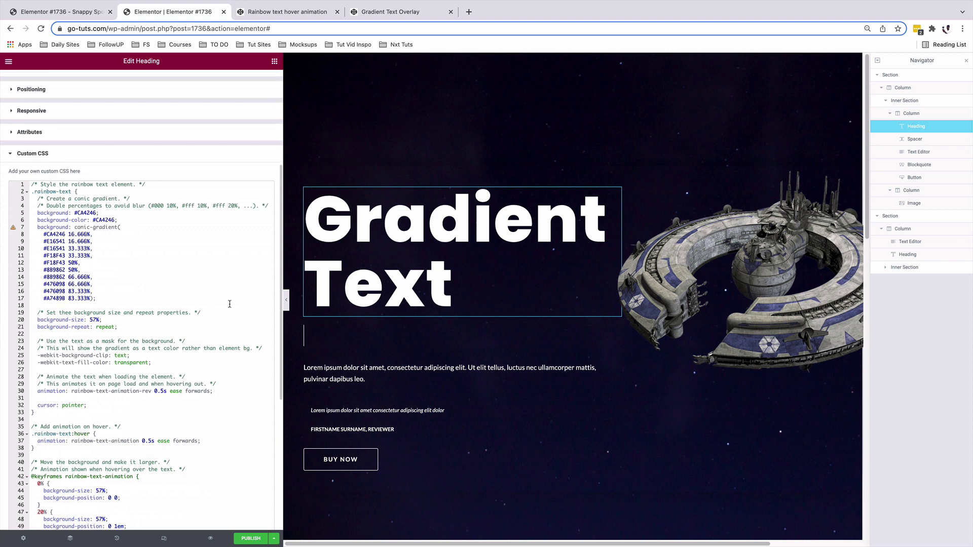
{"action": "scroll", "coordinate": [229, 304], "scroll_direction": "up", "scroll_amount": 1}
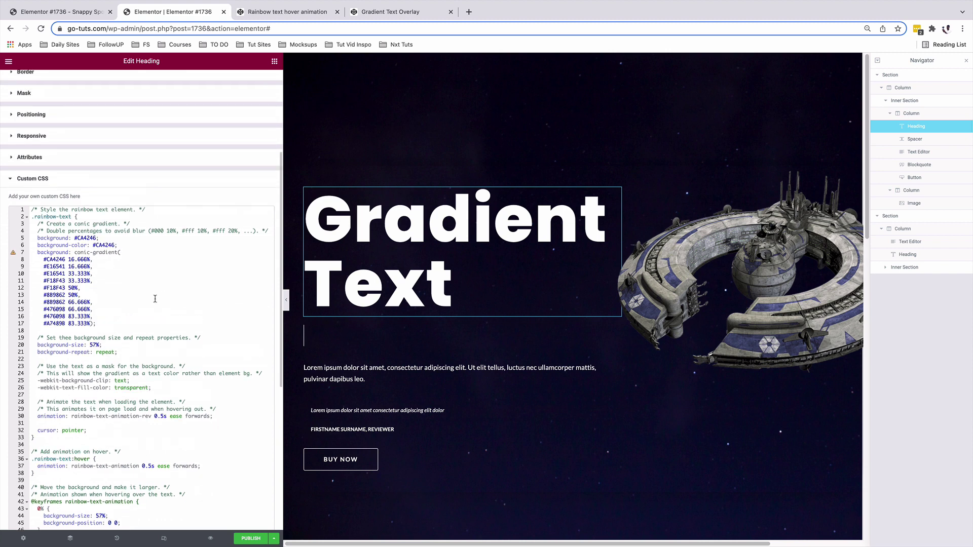
{"action": "scroll", "coordinate": [138, 304], "scroll_direction": "up", "scroll_amount": 1}
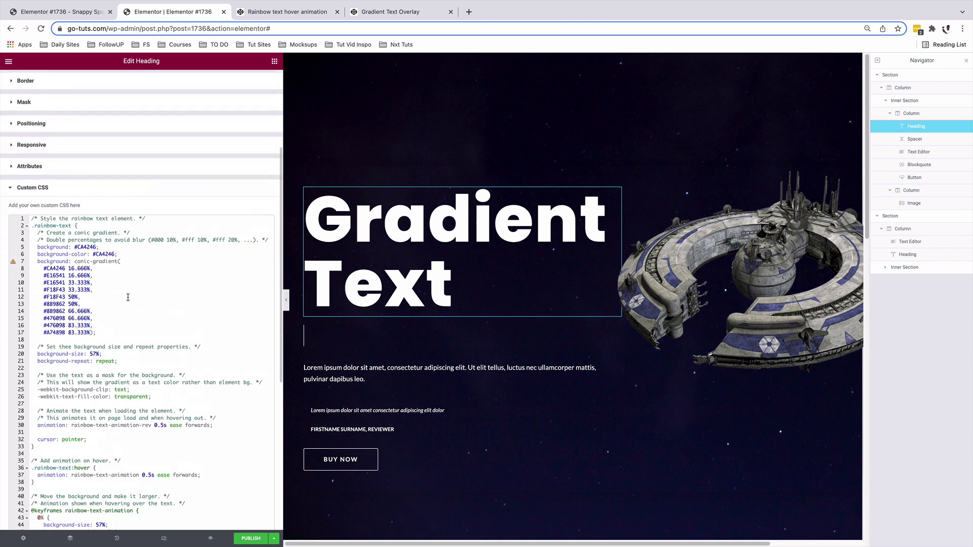
{"action": "left_click", "coordinate": [72, 227]}
{"action": "left_click_drag", "start_coordinate": [72, 227], "coordinate": [31, 226]}
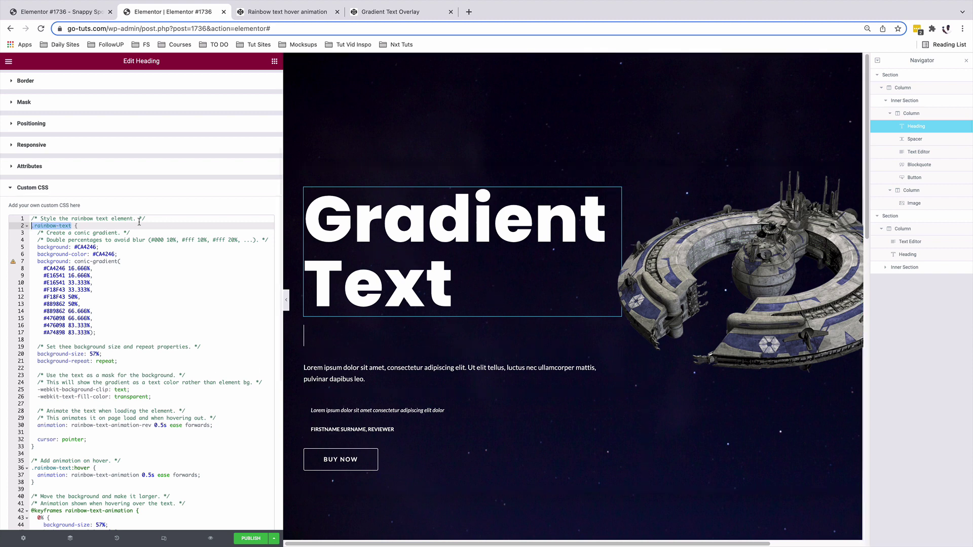
{"action": "scroll", "coordinate": [104, 213], "scroll_direction": "up", "scroll_amount": 3}
- Give the heading the CSS class 'rainbow-text' and view its hover animation in the preview
{"action": "left_click", "coordinate": [36, 109]}
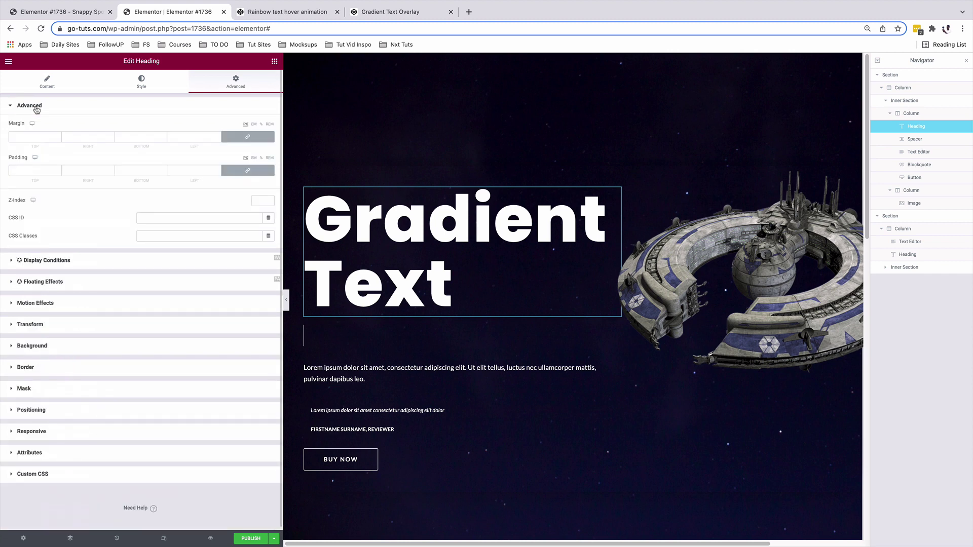
{"action": "left_click", "coordinate": [182, 237]}
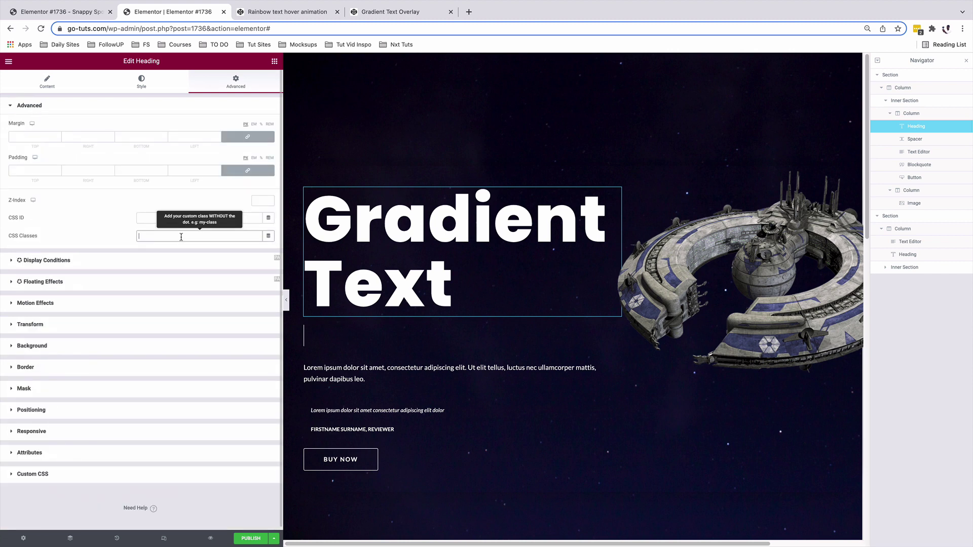
{"action": "type", "text": ".rainbow-text"}
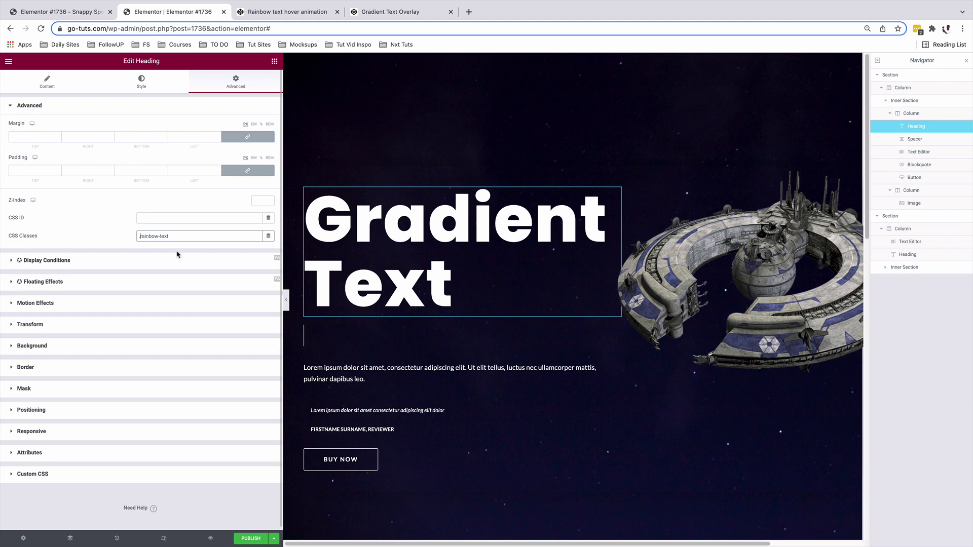
{"action": "key", "text": "super+Left"}
{"action": "key", "text": "Delete"}
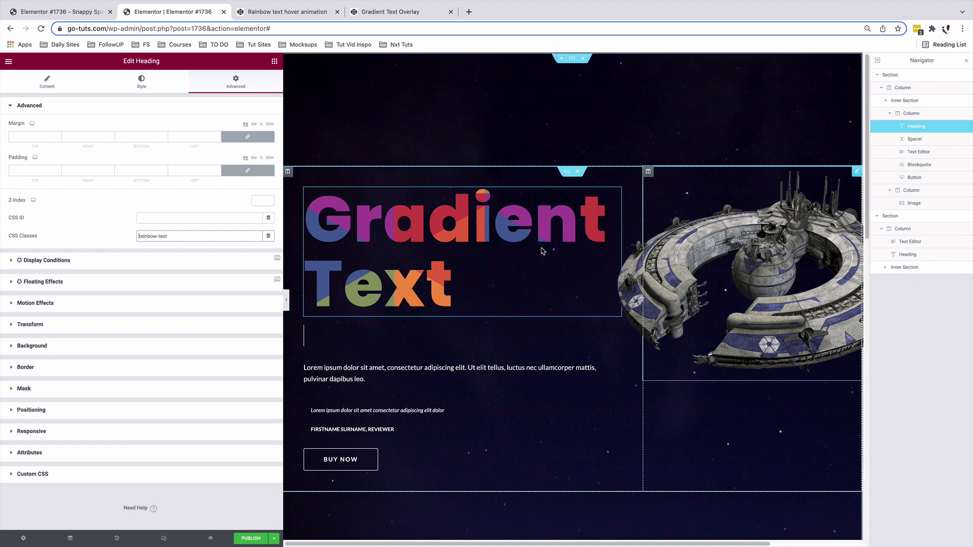
{"action": "key", "text": "ctrl+shift+Tab"}
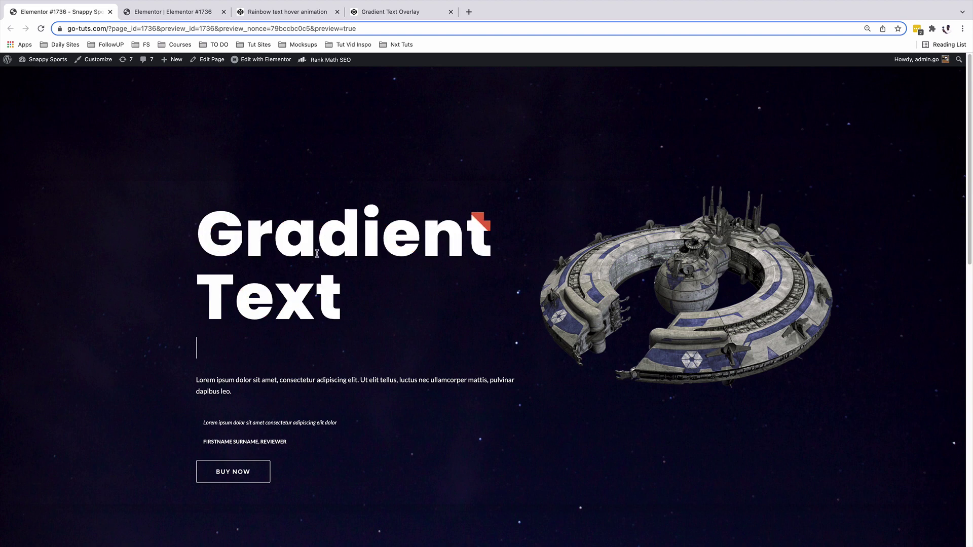
- Delete the solid background and background-color lines from the heading's custom CSS
{"action": "left_click", "coordinate": [184, 13]}
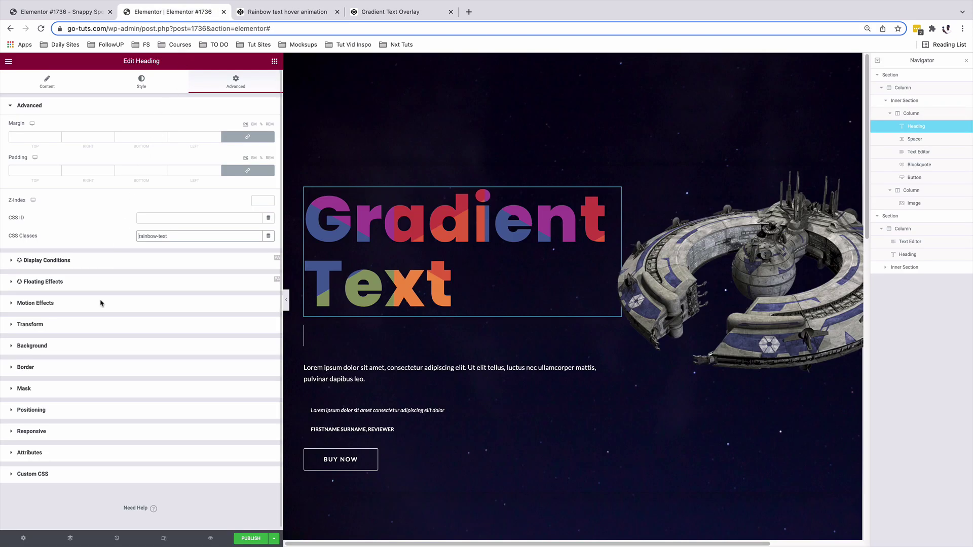
{"action": "left_click", "coordinate": [52, 473]}
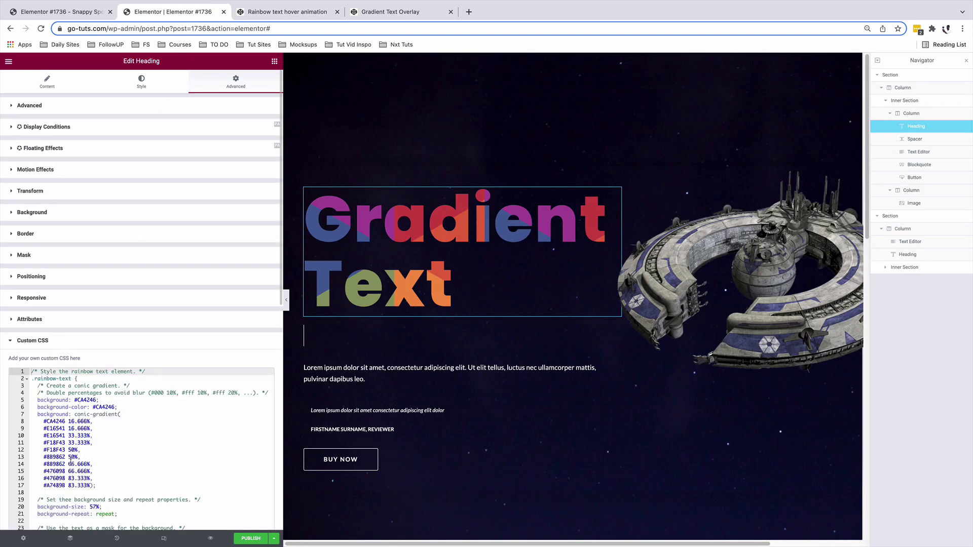
{"action": "scroll", "coordinate": [167, 355], "scroll_direction": "down", "scroll_amount": 3}
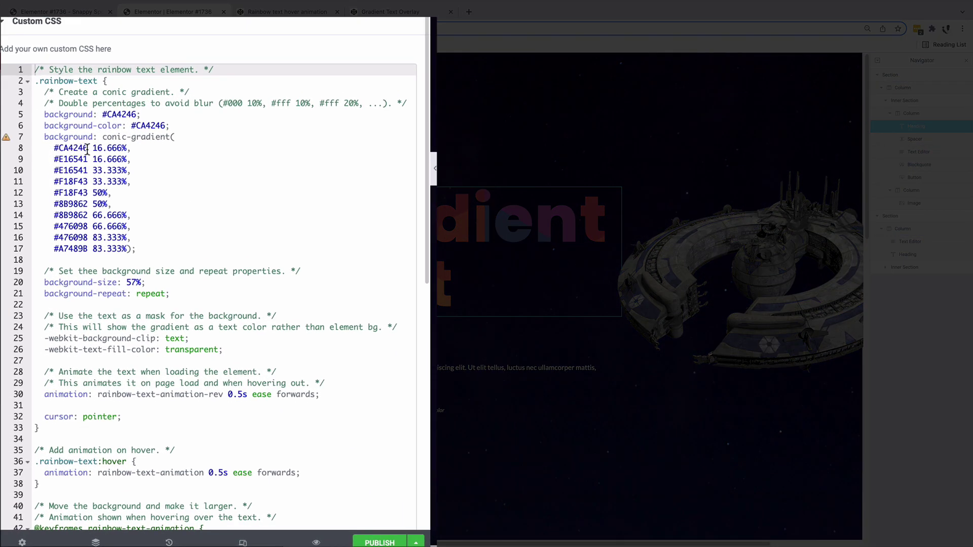
{"action": "left_click_drag", "start_coordinate": [88, 149], "coordinate": [79, 237]}
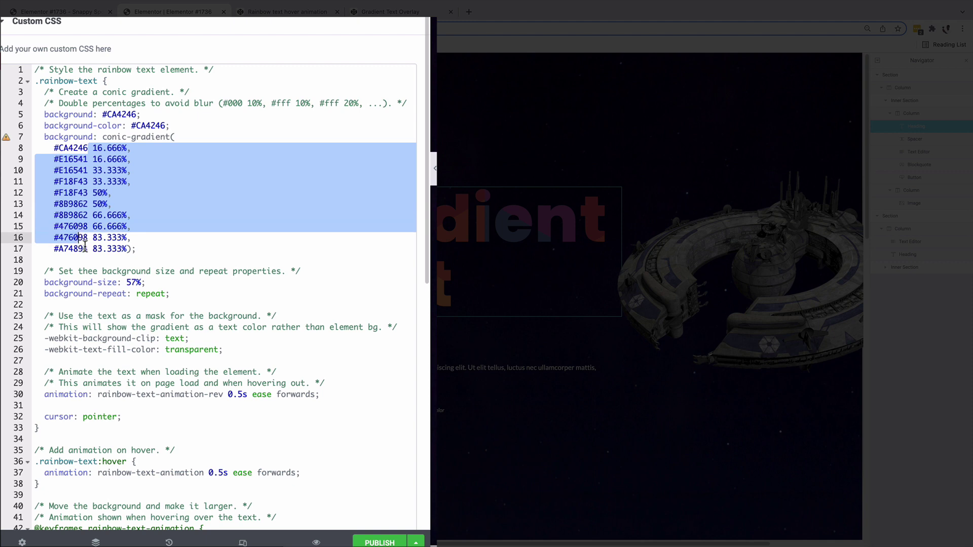
{"action": "left_click", "coordinate": [83, 249]}
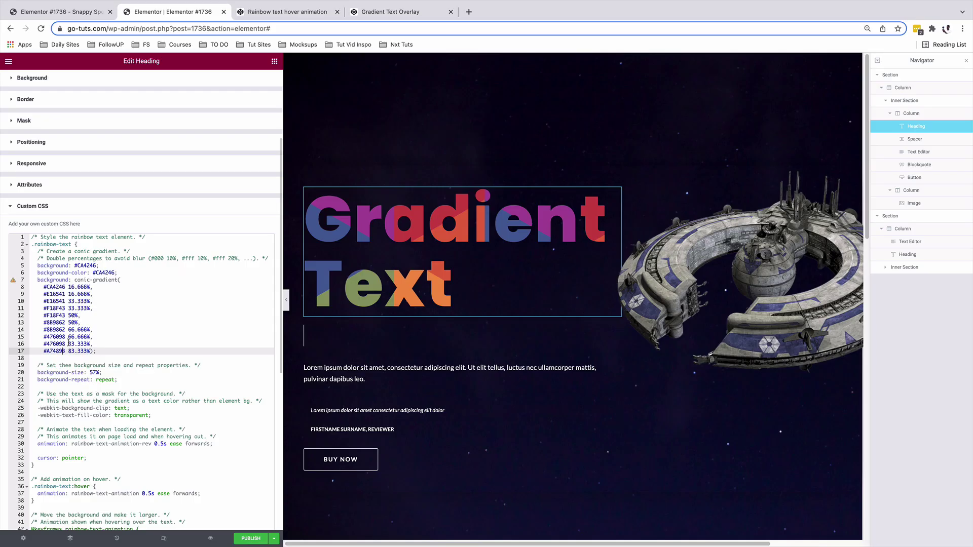
{"action": "left_click", "coordinate": [35, 265]}
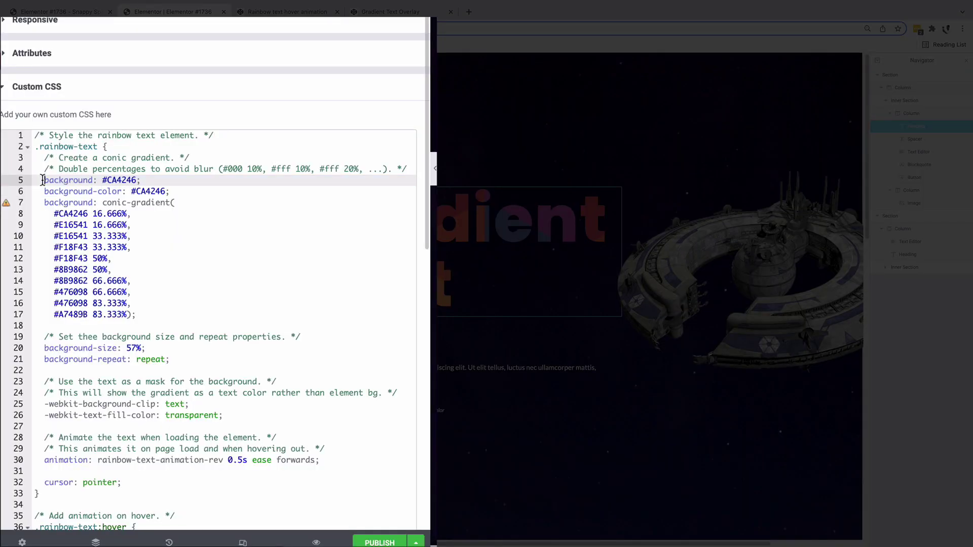
{"action": "left_click_drag", "start_coordinate": [43, 180], "coordinate": [183, 194]}
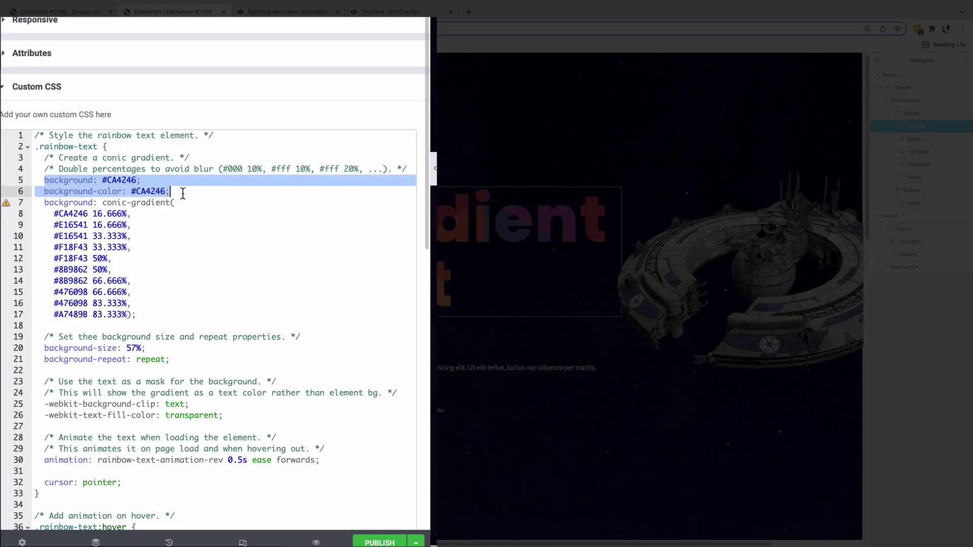
{"action": "key", "text": "BackSpace"}
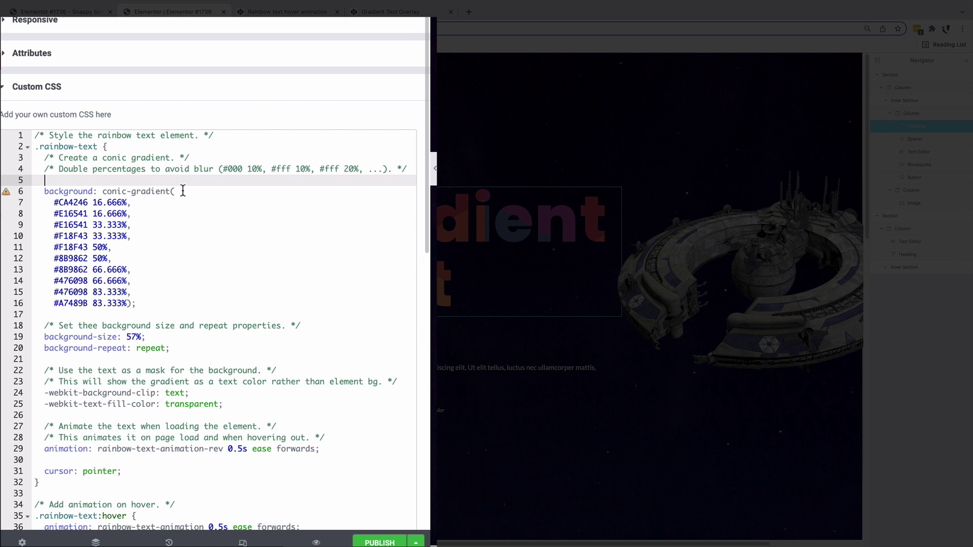
{"action": "key", "text": "BackSpace"}
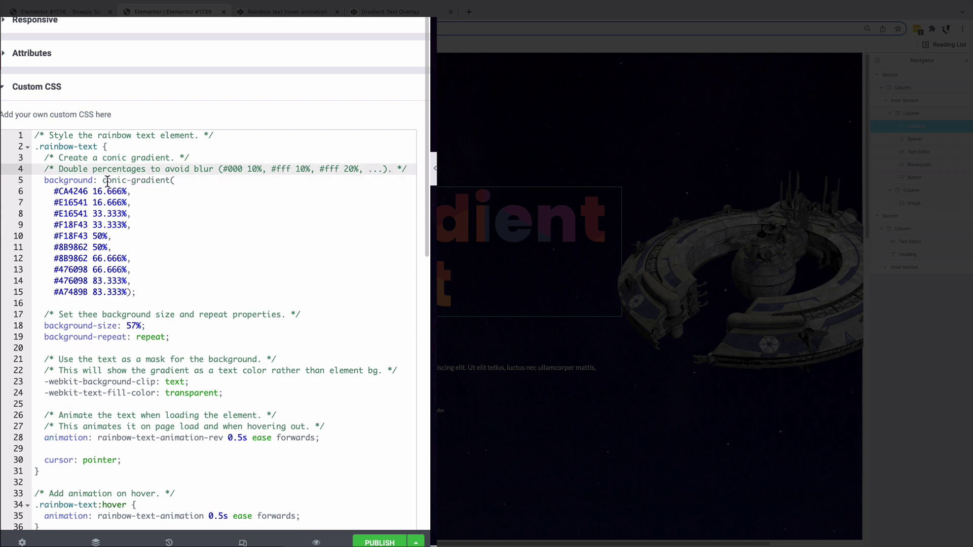
- Change conic-gradient to linear-gradient and the property to background-image
{"action": "double_click", "coordinate": [107, 181]}
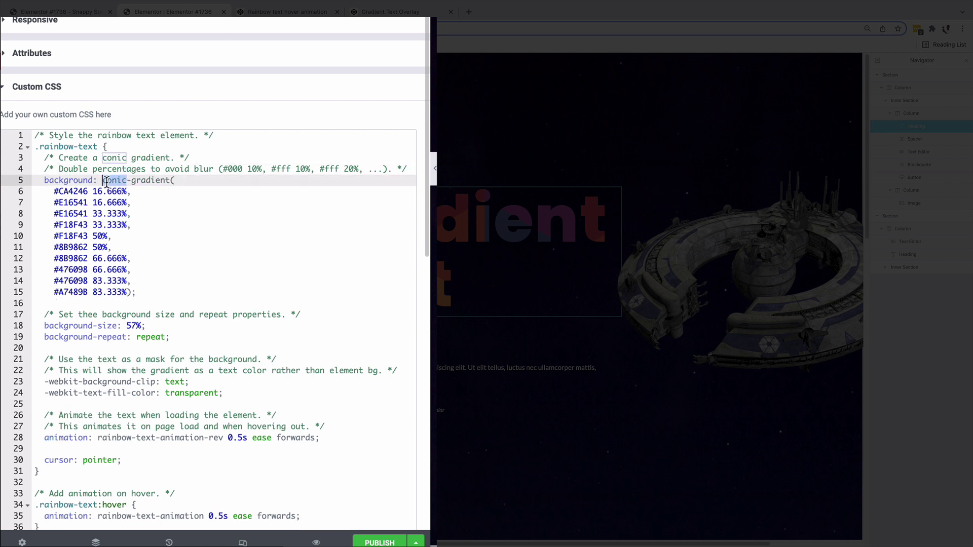
{"action": "type", "text": "linear"}
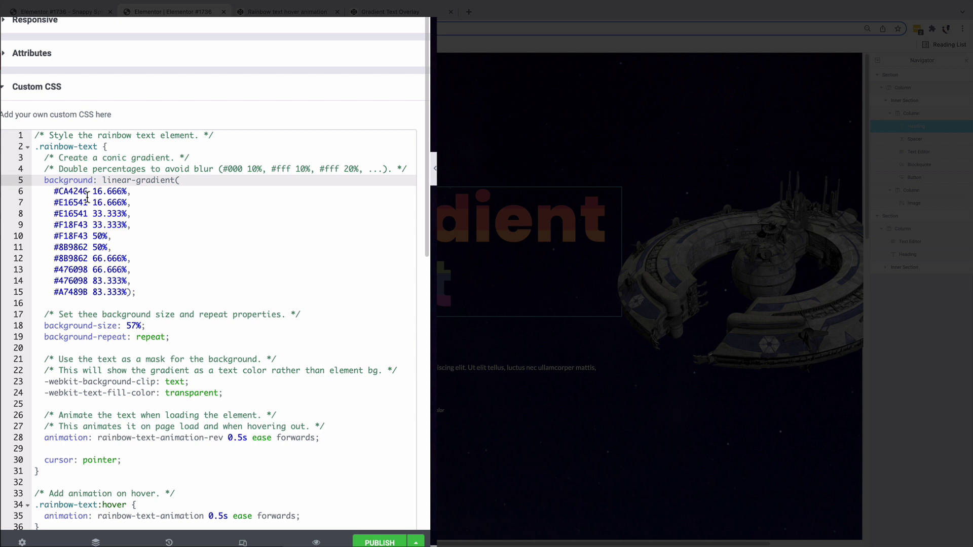
{"action": "type", "text": "-"}
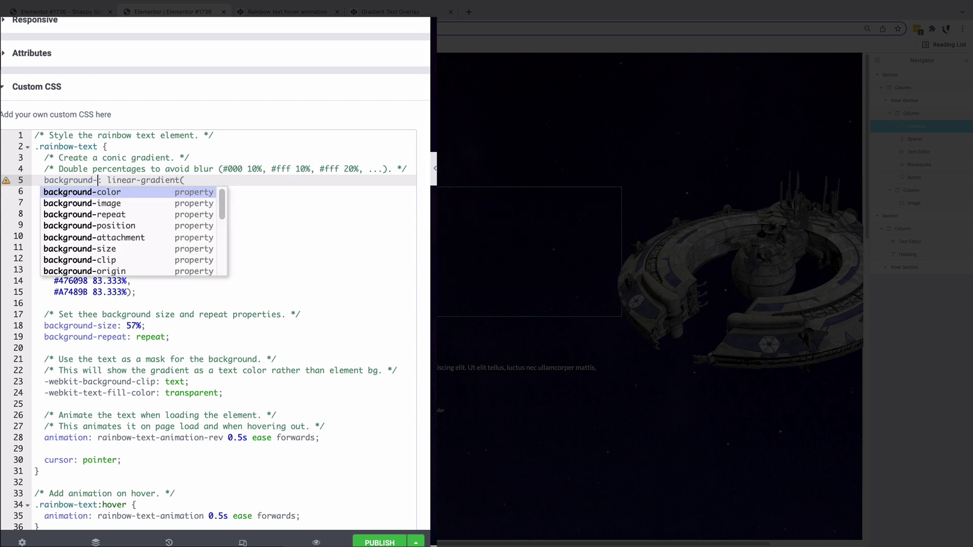
{"action": "left_click", "coordinate": [90, 203]}
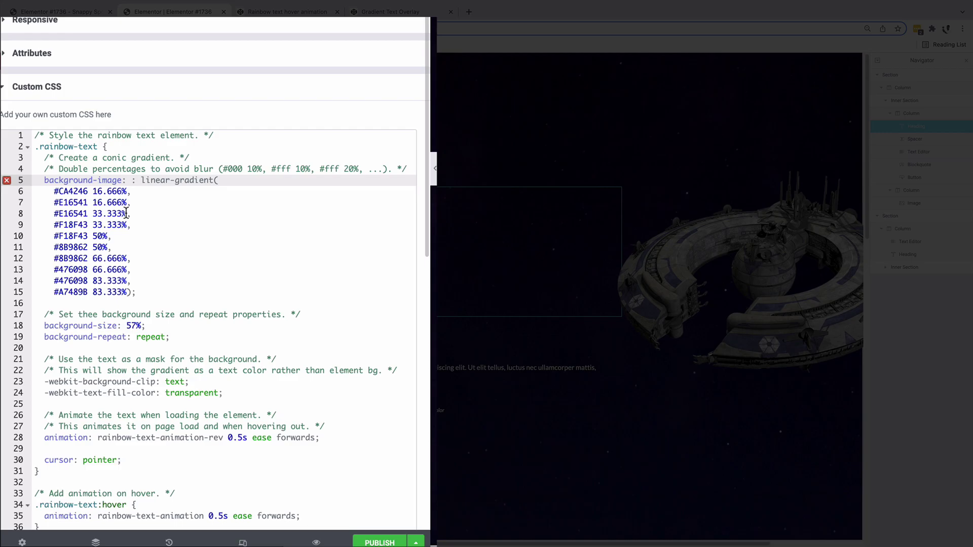
{"action": "key", "text": "Delete"}
{"action": "key", "text": "Delete"}
{"action": "left_click_drag", "start_coordinate": [54, 191], "coordinate": [140, 290]}
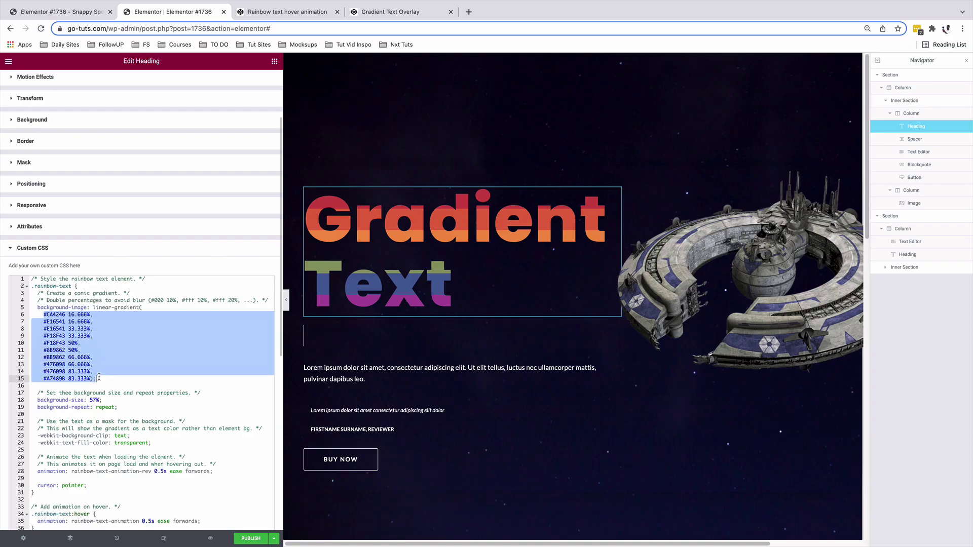
- Set the heading's CSS class to 'gradient-text' to match the 45deg .gradient-text custom CSS
{"action": "left_click", "coordinate": [105, 382]}
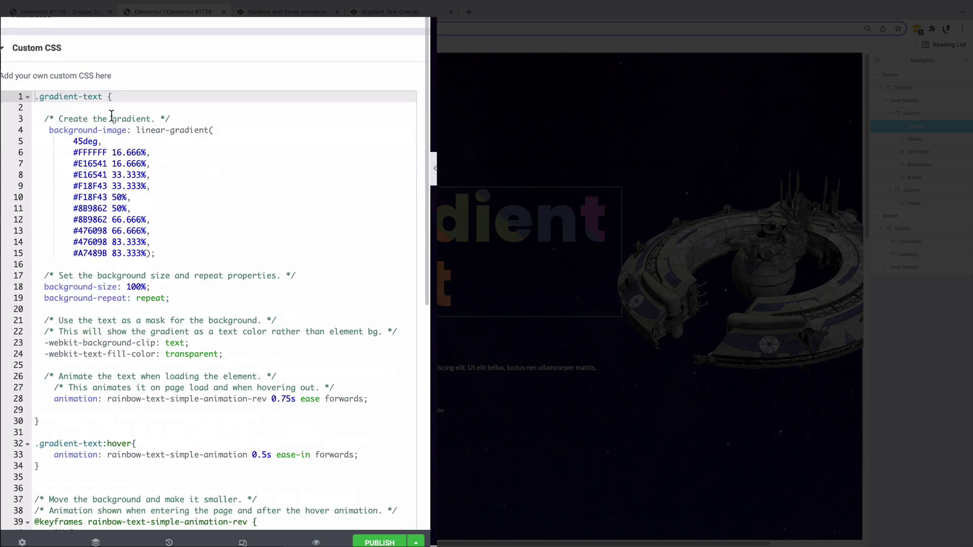
{"action": "left_click", "coordinate": [103, 97]}
{"action": "left_click_drag", "start_coordinate": [95, 96], "coordinate": [34, 96]}
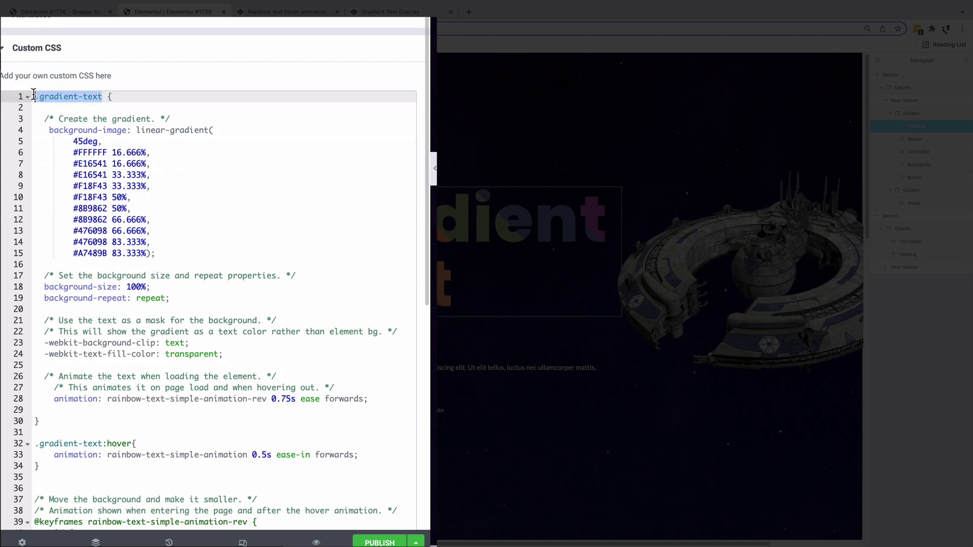
{"action": "left_click", "coordinate": [103, 96]}
{"action": "left_click_drag", "start_coordinate": [103, 96], "coordinate": [34, 97]}
{"action": "scroll", "coordinate": [102, 146], "scroll_direction": "up", "scroll_amount": 10}
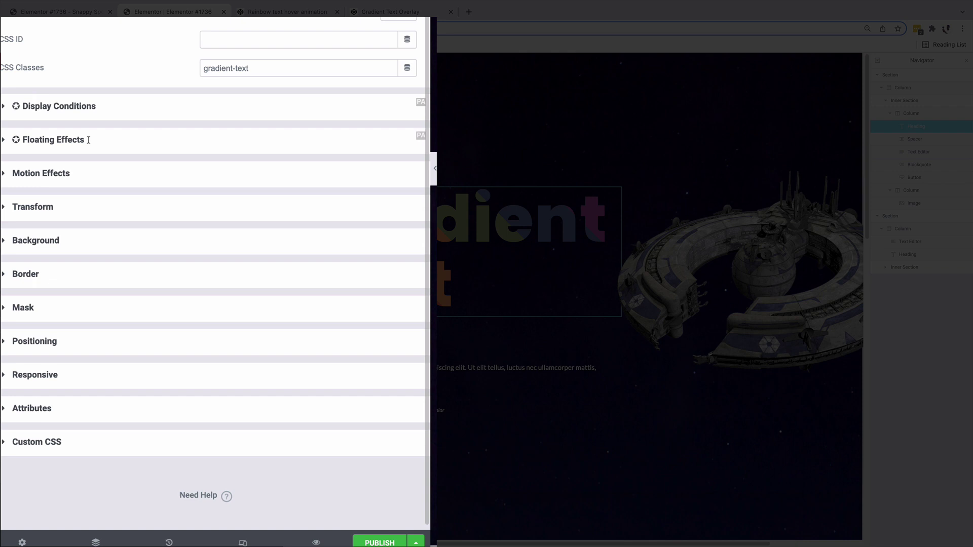
{"action": "left_click_drag", "start_coordinate": [267, 69], "coordinate": [165, 67]}
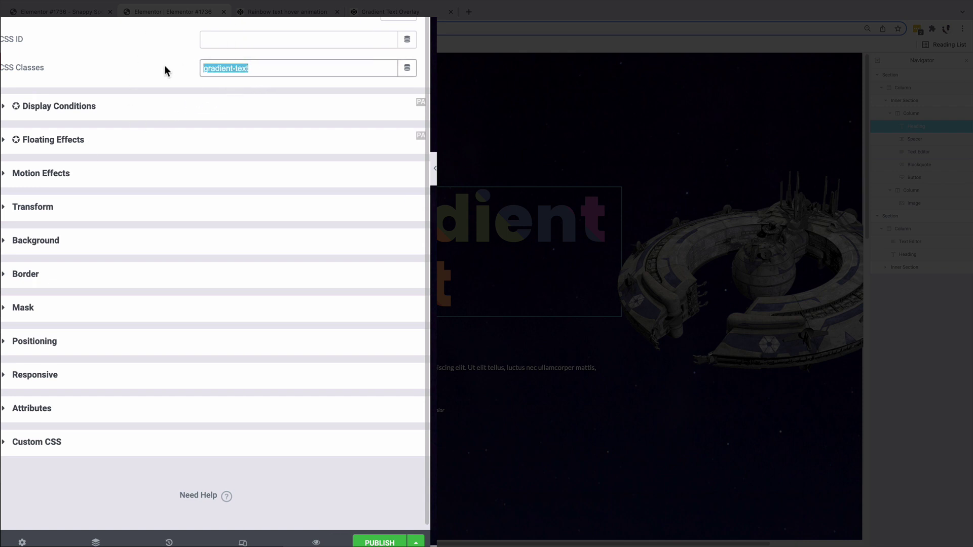
{"action": "left_click", "coordinate": [203, 68]}
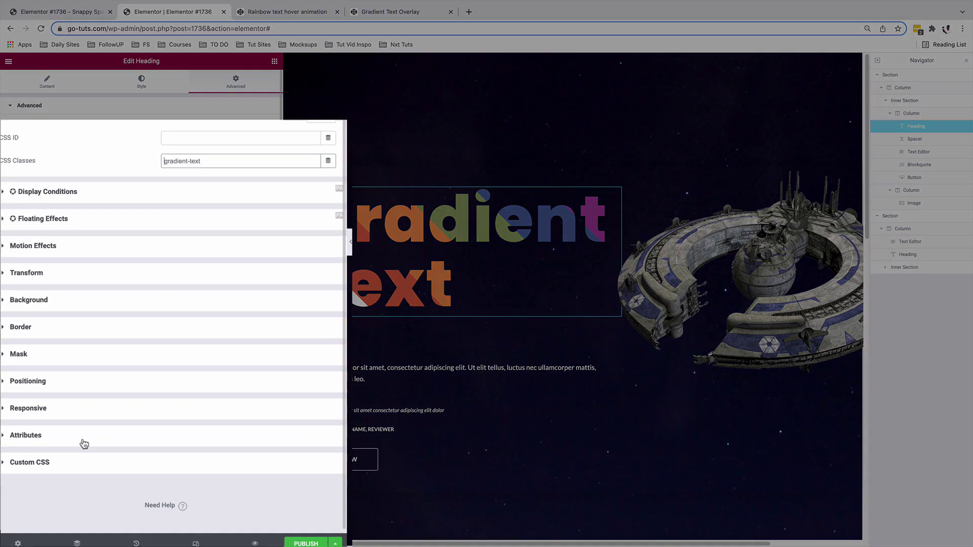
{"action": "left_click", "coordinate": [71, 462]}
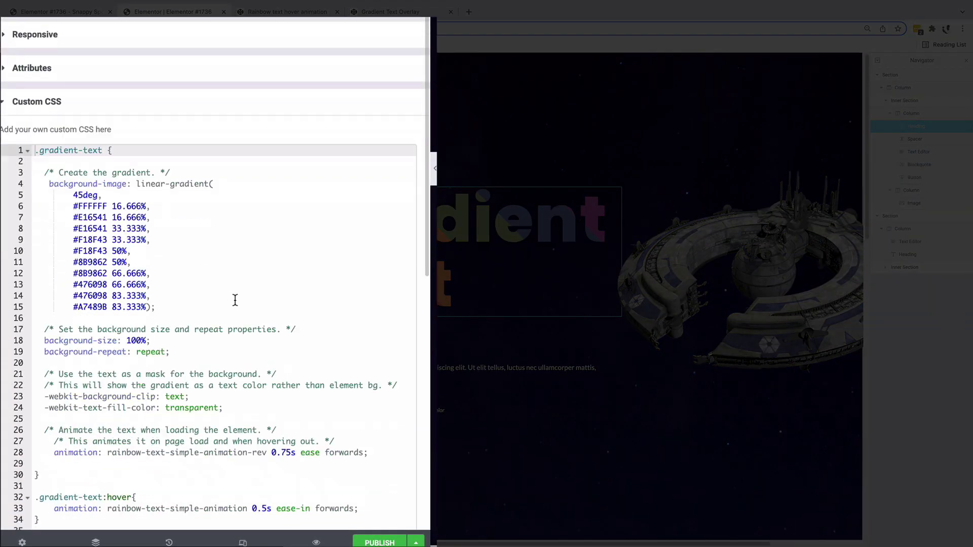
{"action": "scroll", "coordinate": [235, 300], "scroll_direction": "down", "scroll_amount": 2}
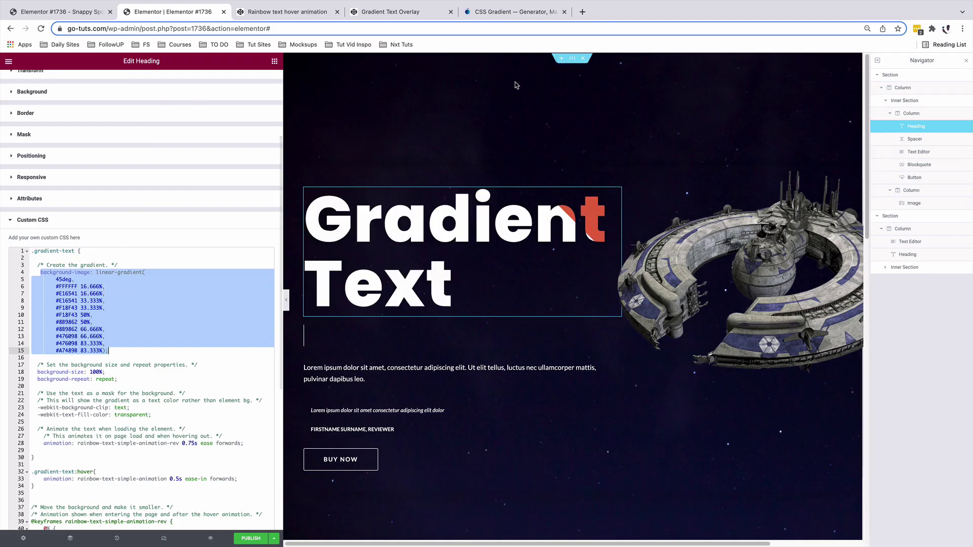
- Browse the Grabient gallery of preset gradient backgrounds on cssgradient.io
{"action": "left_click", "coordinate": [509, 12]}
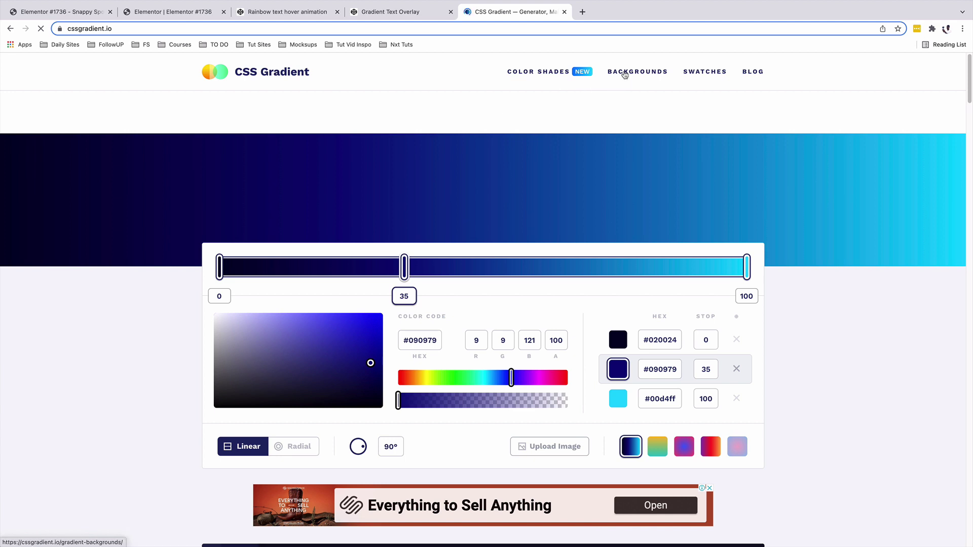
{"action": "left_click", "coordinate": [625, 73]}
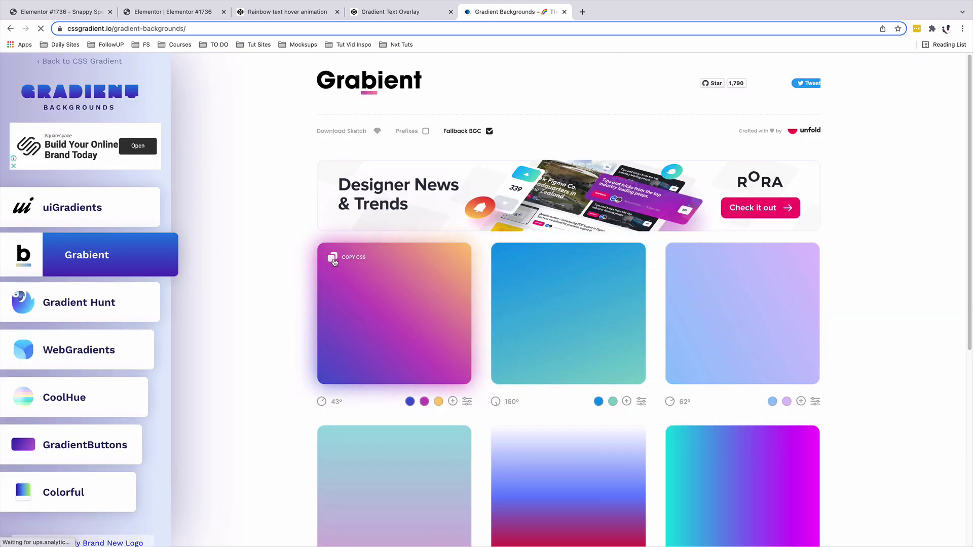
{"action": "scroll", "coordinate": [597, 304], "scroll_direction": "down", "scroll_amount": 3}
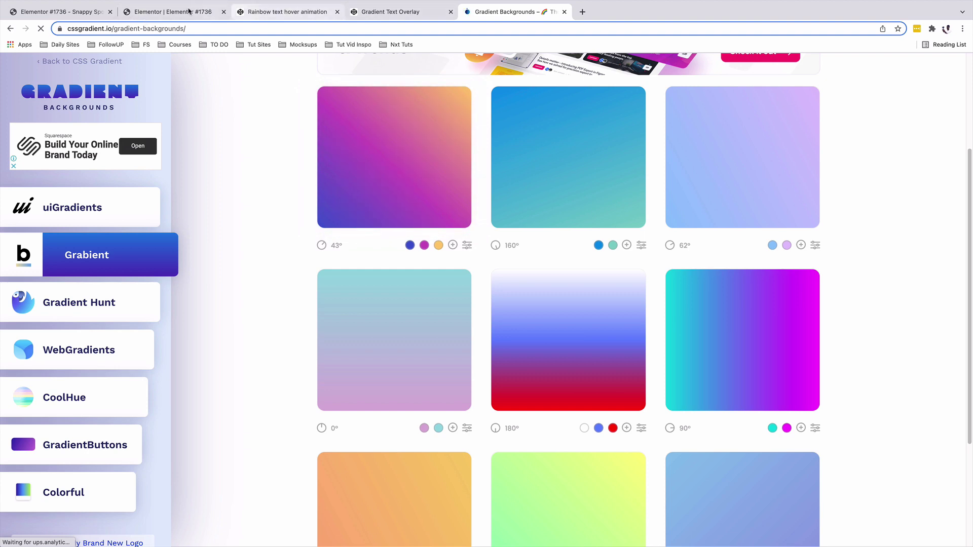
{"action": "left_click", "coordinate": [152, 12]}
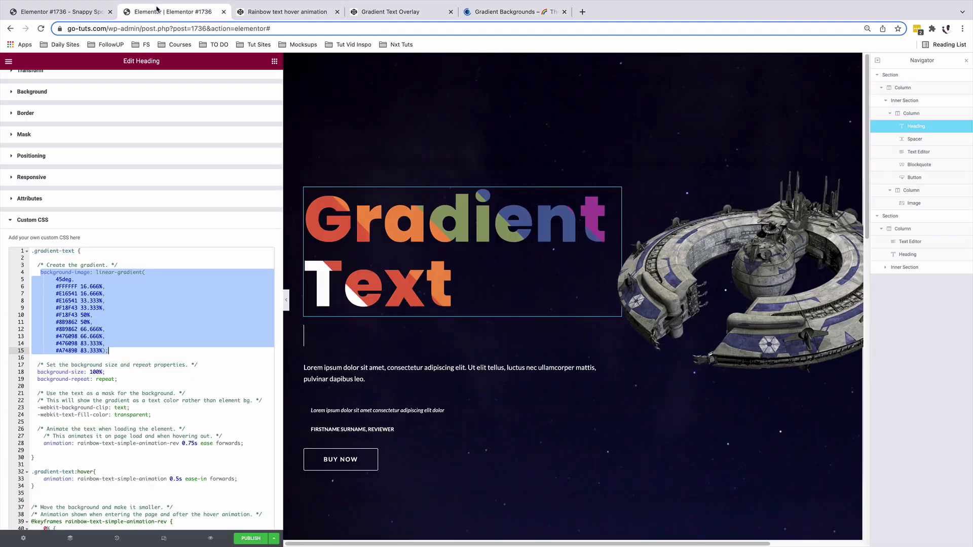
{"action": "left_click", "coordinate": [76, 300]}
{"action": "left_click_drag", "start_coordinate": [40, 273], "coordinate": [120, 353]}
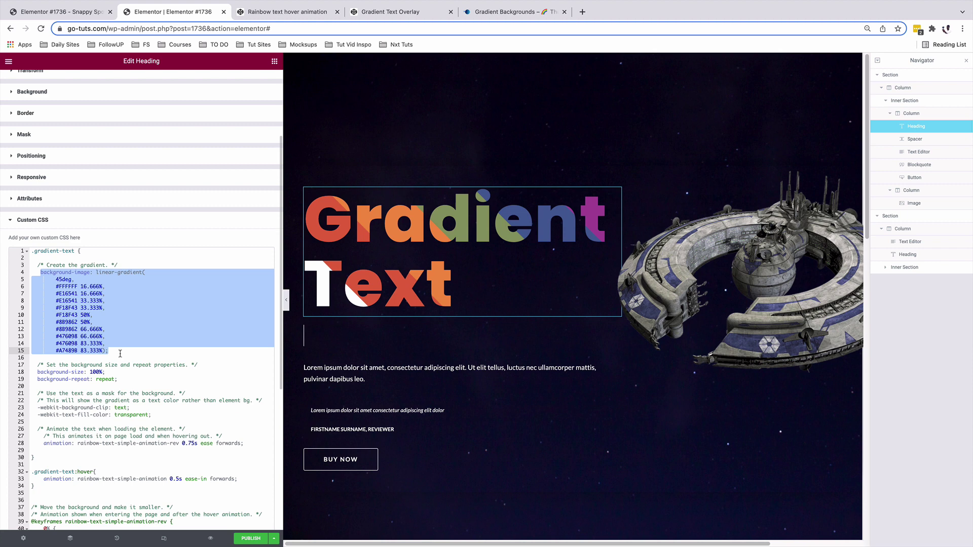
{"action": "left_click", "coordinate": [120, 356]}
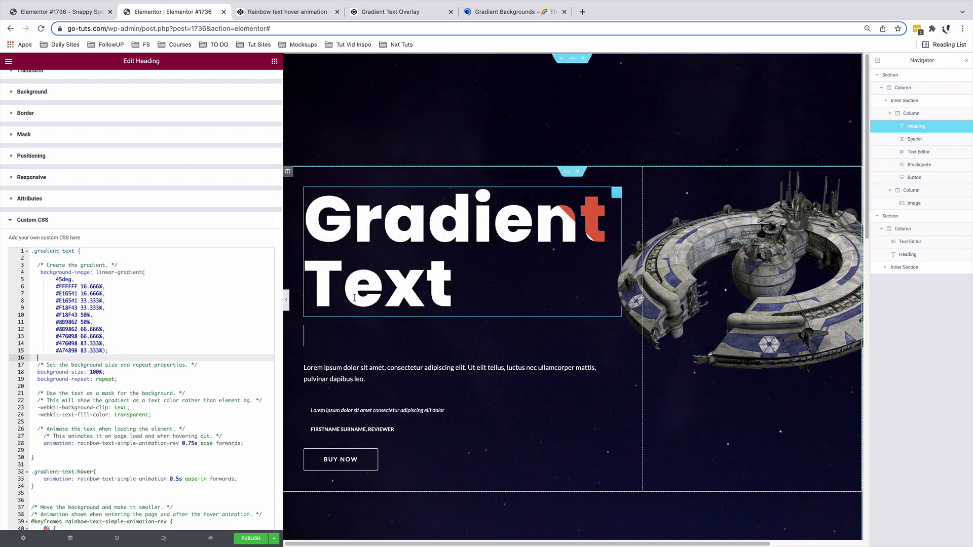
{"action": "left_click", "coordinate": [75, 287]}
{"action": "left_click_drag", "start_coordinate": [75, 287], "coordinate": [66, 287]}
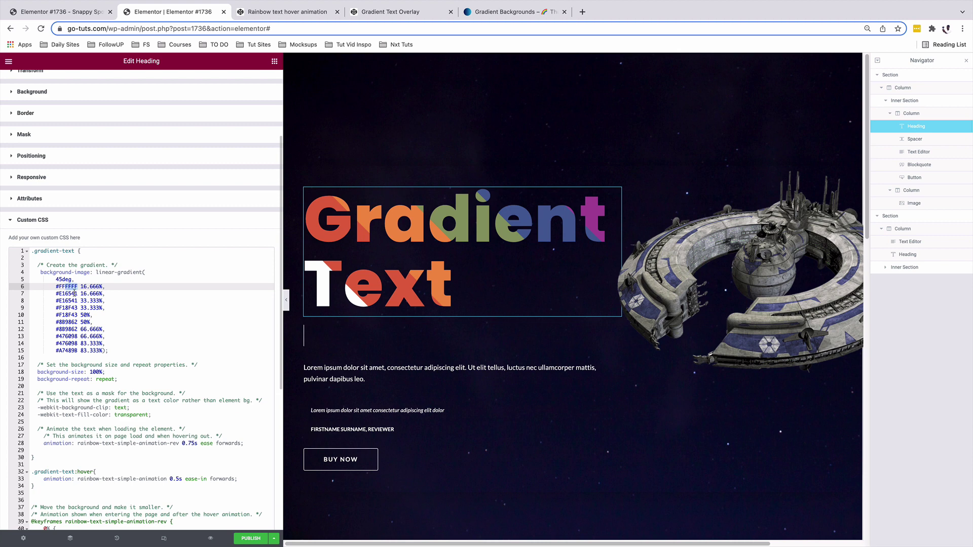
{"action": "left_click", "coordinate": [76, 286]}
{"action": "type", "text": "CCC"}
{"action": "left_click_drag", "start_coordinate": [78, 286], "coordinate": [69, 286]}
{"action": "type", "text": "FFF"}
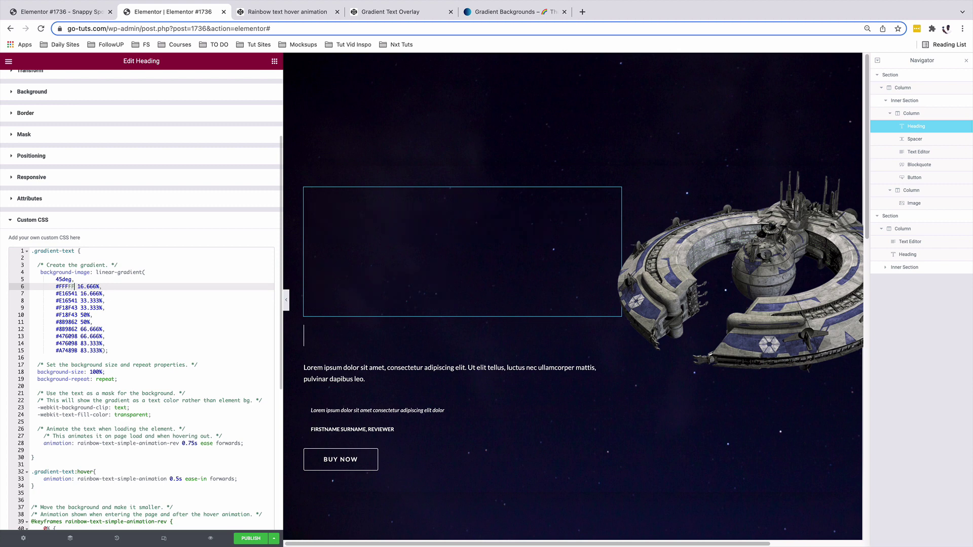
{"action": "left_click", "coordinate": [100, 346]}
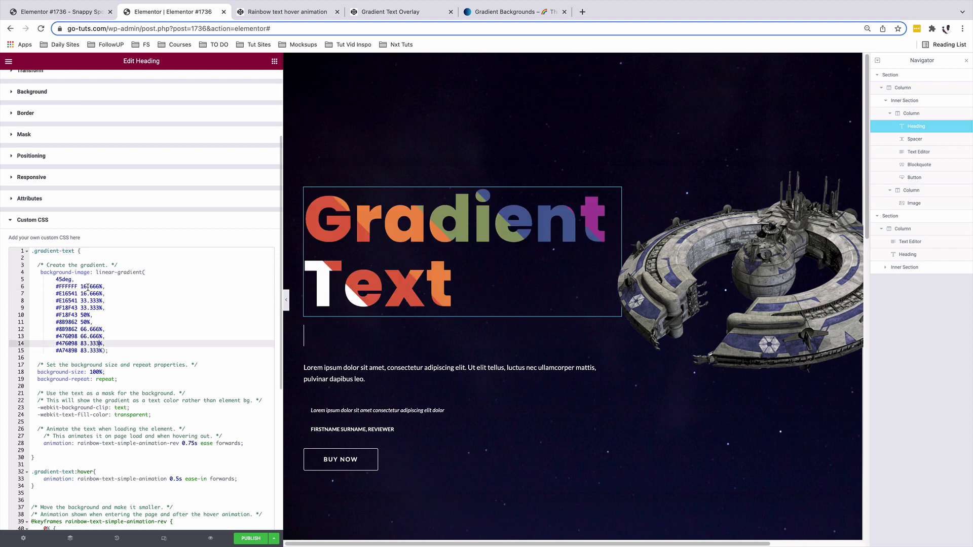
- Try 0.1s and then 0.9s as the gradient-text:hover animation duration on line 33
{"action": "scroll", "coordinate": [87, 326], "scroll_direction": "down", "scroll_amount": 5}
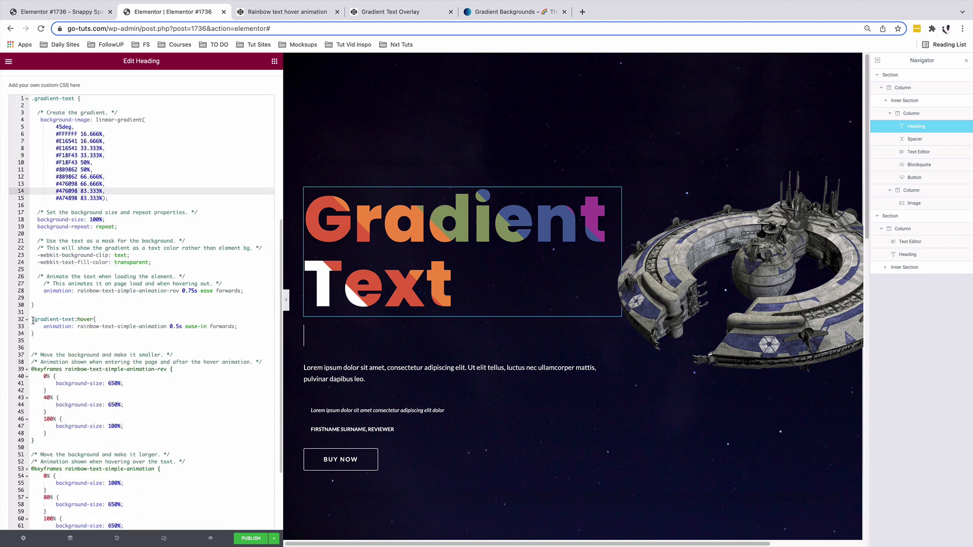
{"action": "left_click_drag", "start_coordinate": [32, 320], "coordinate": [86, 326]}
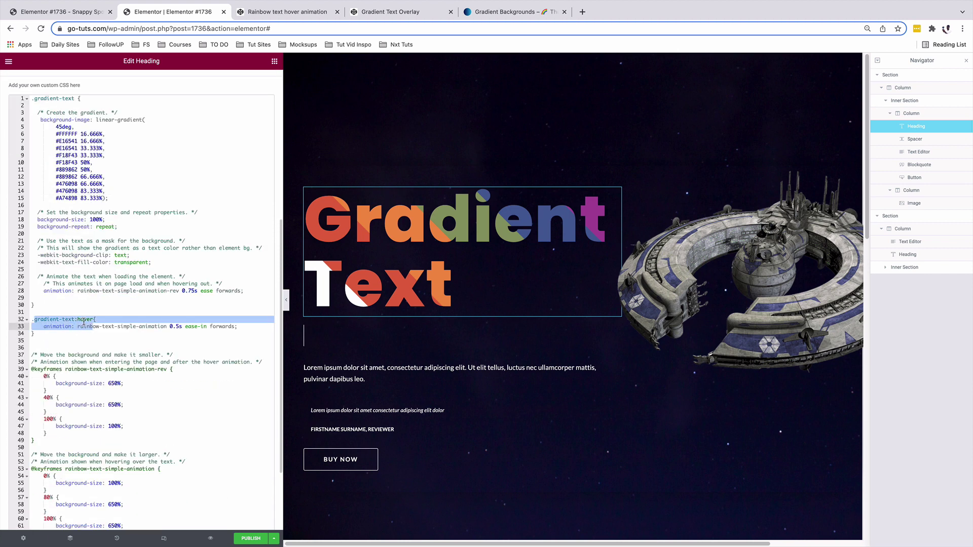
{"action": "left_click", "coordinate": [84, 320]}
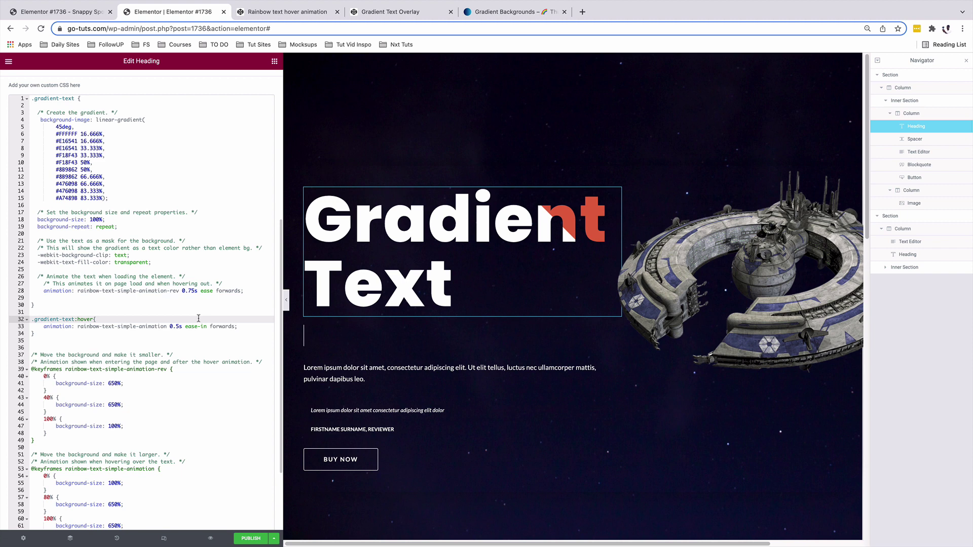
{"action": "left_click", "coordinate": [177, 326]}
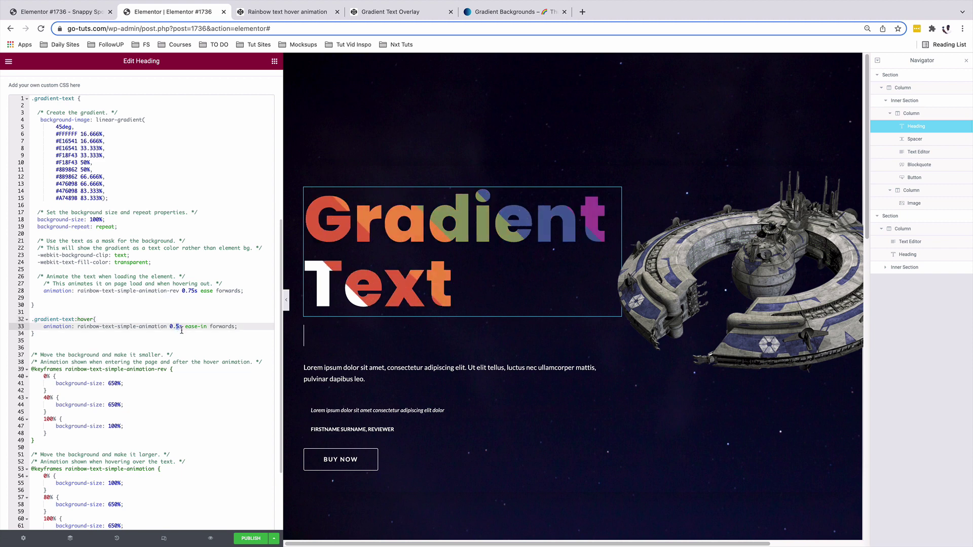
{"action": "type", "text": "1s"}
{"action": "left_click", "coordinate": [200, 320]}
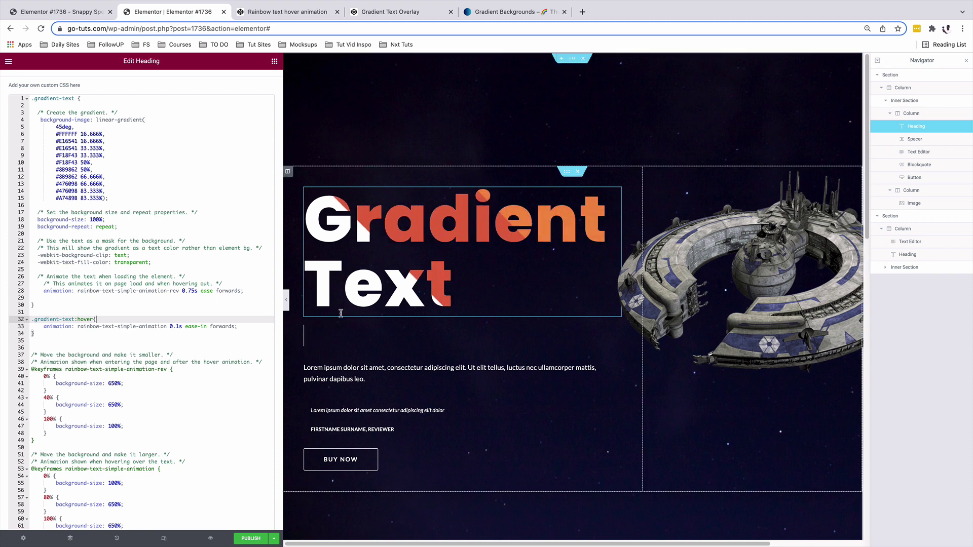
{"action": "left_click", "coordinate": [177, 326]}
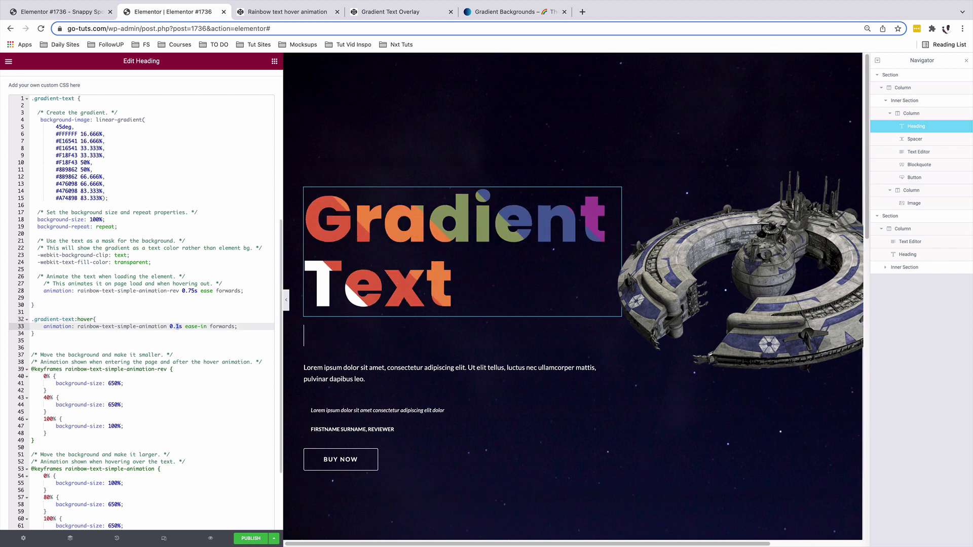
{"action": "type", "text": "9"}
{"action": "left_click", "coordinate": [269, 348]}
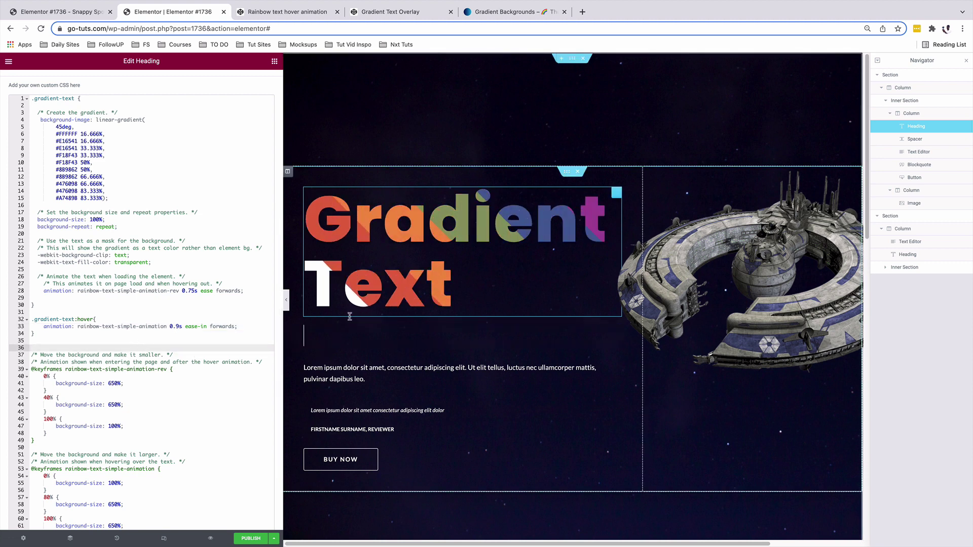
- Settle the hover animation duration at 0.3s
{"action": "left_click", "coordinate": [175, 326]}
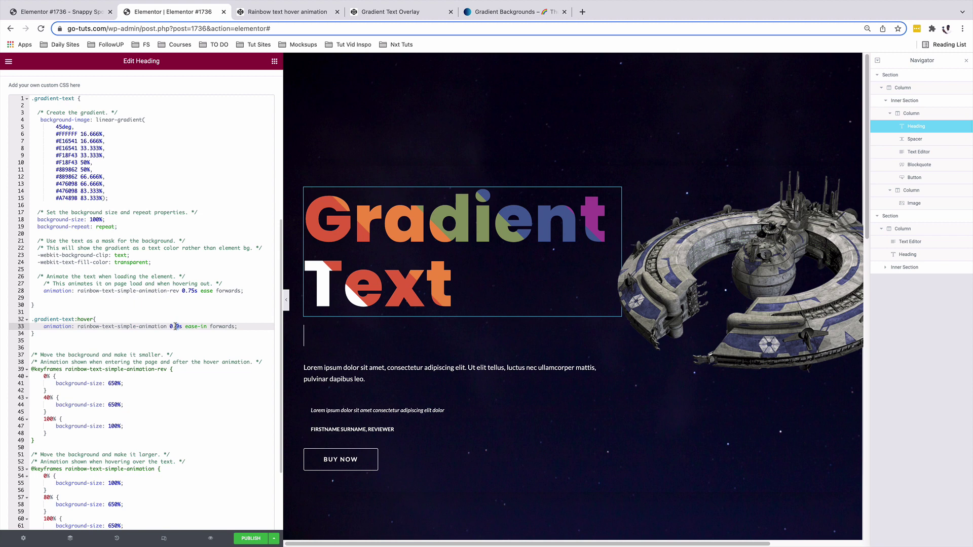
{"action": "key", "text": "Delete"}
{"action": "type", "text": "3"}
{"action": "left_click", "coordinate": [157, 355]}
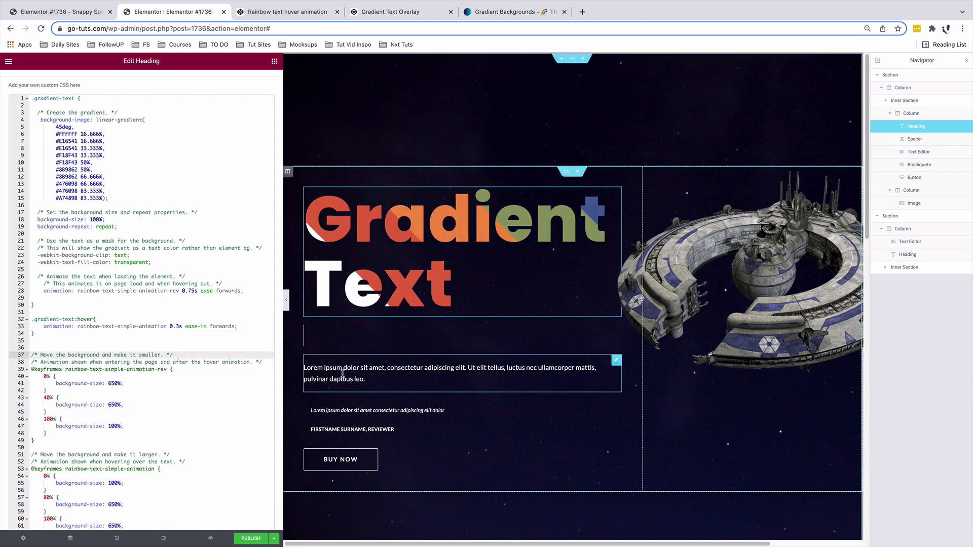
{"action": "scroll", "coordinate": [48, 280], "scroll_direction": "down", "scroll_amount": 2}
{"action": "key", "text": "Down"}
{"action": "key", "text": "Down"}
{"action": "key", "text": "Down"}
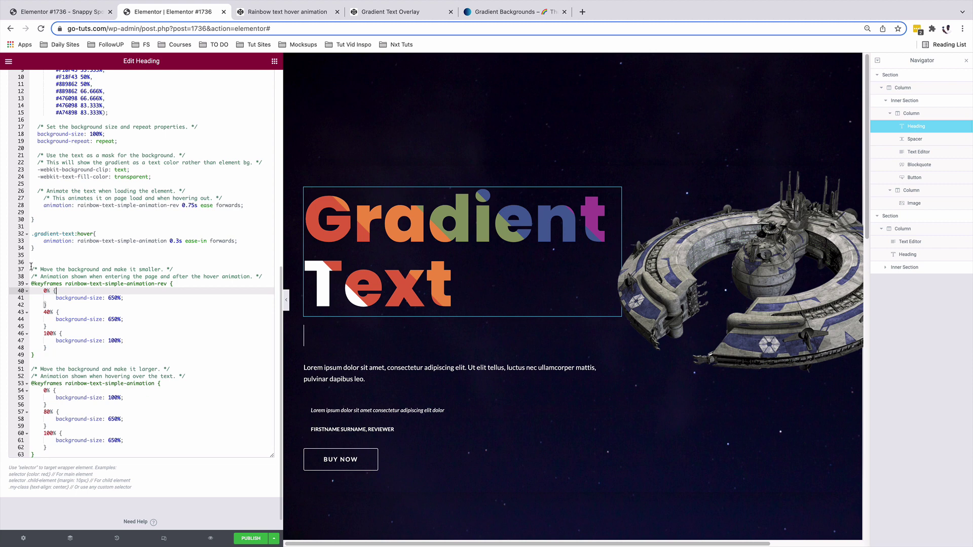
{"action": "left_click_drag", "start_coordinate": [31, 267], "coordinate": [137, 456]}
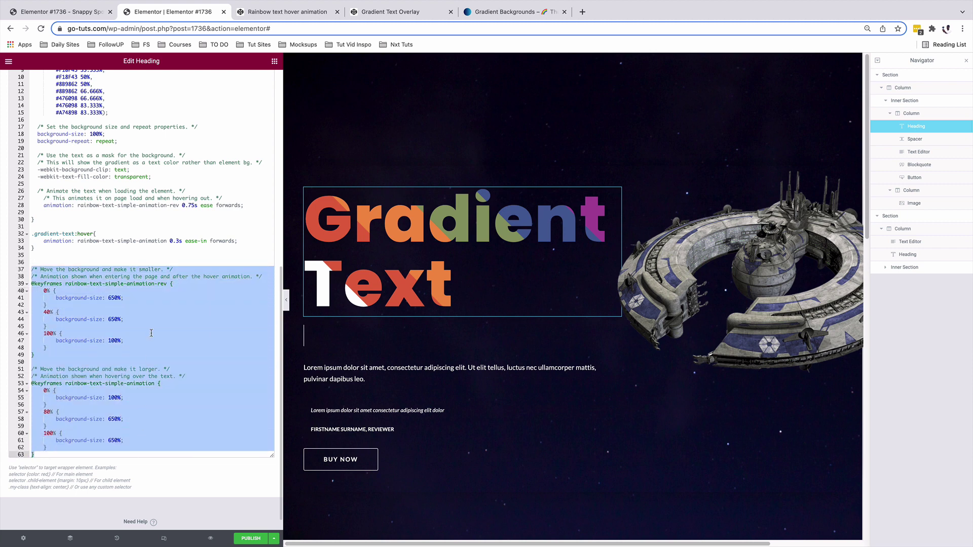
{"action": "scroll", "coordinate": [151, 333], "scroll_direction": "up", "scroll_amount": 3}
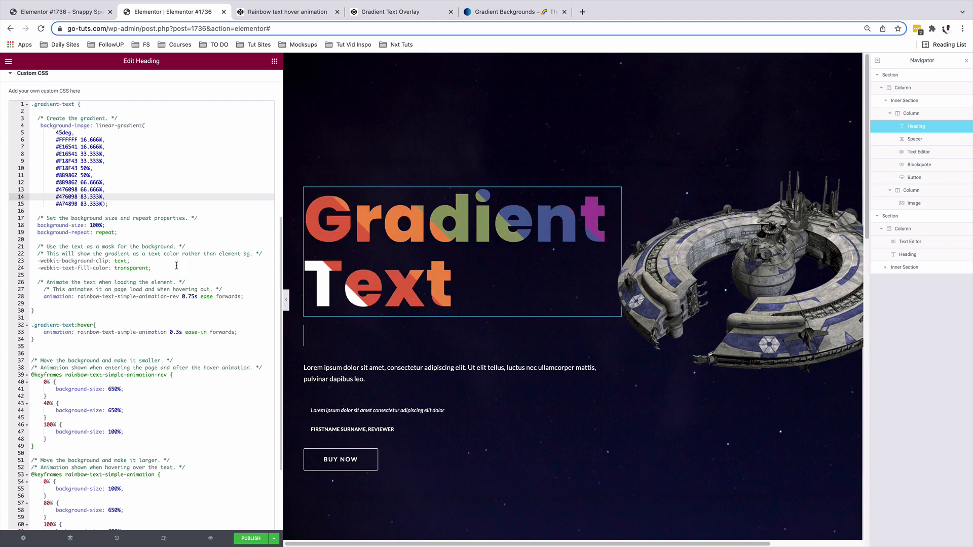
{"action": "left_click_drag", "start_coordinate": [35, 245], "coordinate": [192, 340]}
{"action": "scroll", "coordinate": [192, 340], "scroll_direction": "up", "scroll_amount": 5}
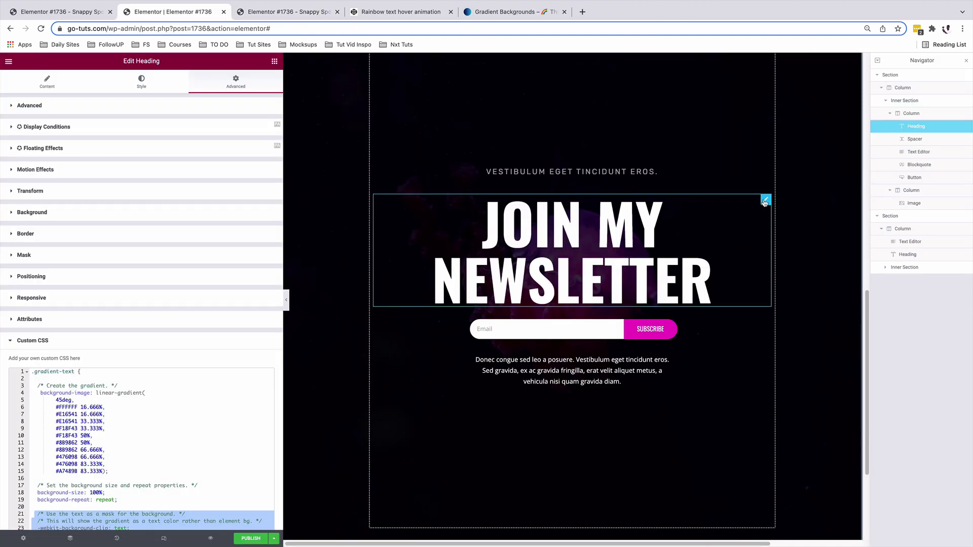
- Paste the rainbow-text CSS into the JOIN MY NEWSLETTER heading's Custom CSS and add class rainbow-text
{"action": "left_click", "coordinate": [765, 201]}
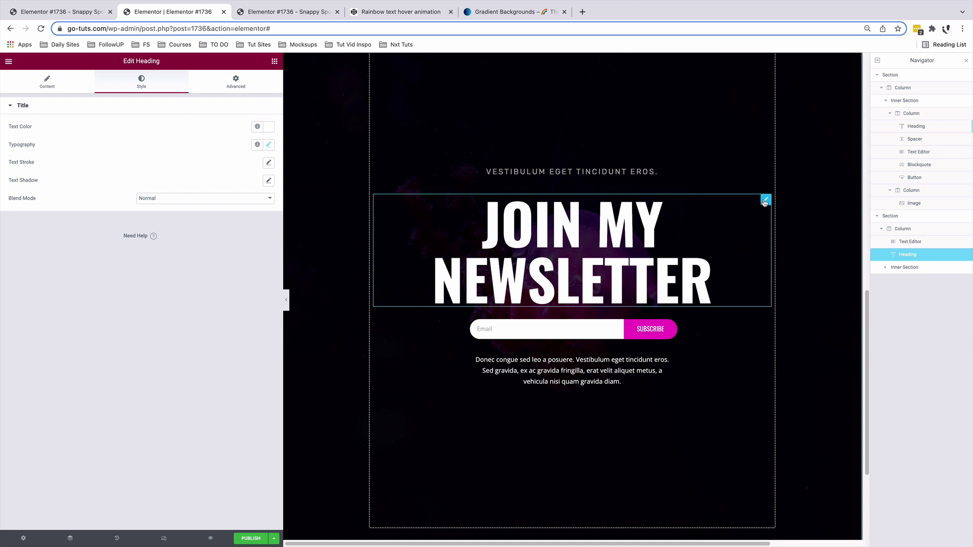
{"action": "left_click", "coordinate": [243, 79]}
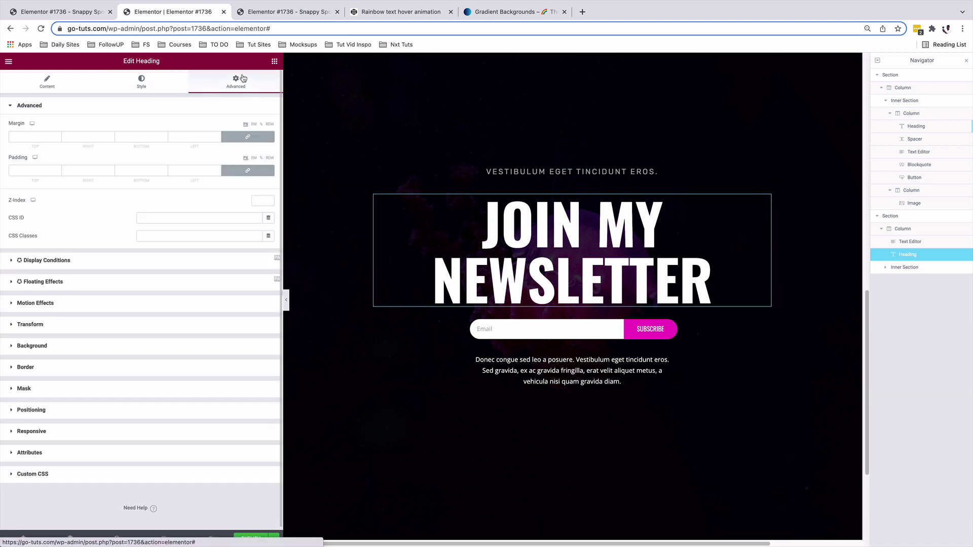
{"action": "left_click", "coordinate": [56, 473]}
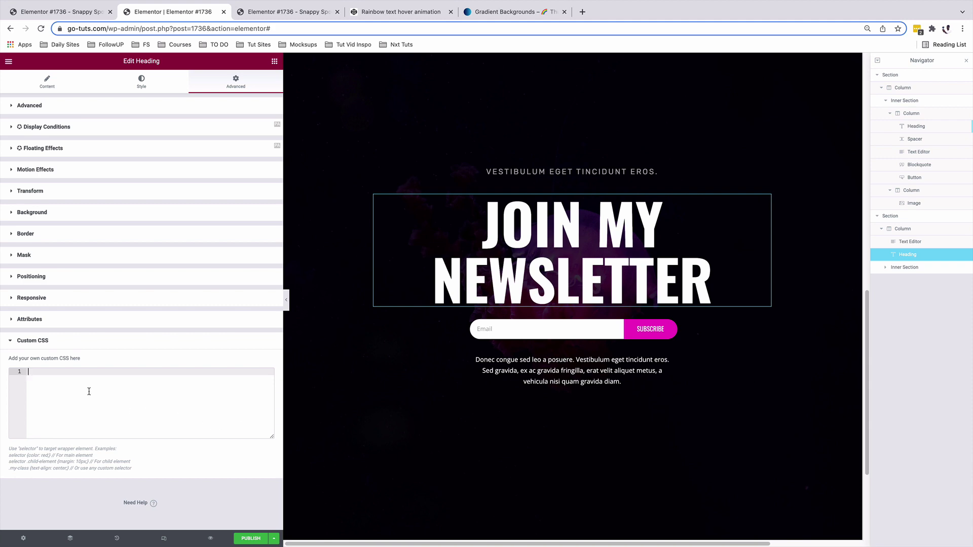
{"action": "key", "text": "super+v"}
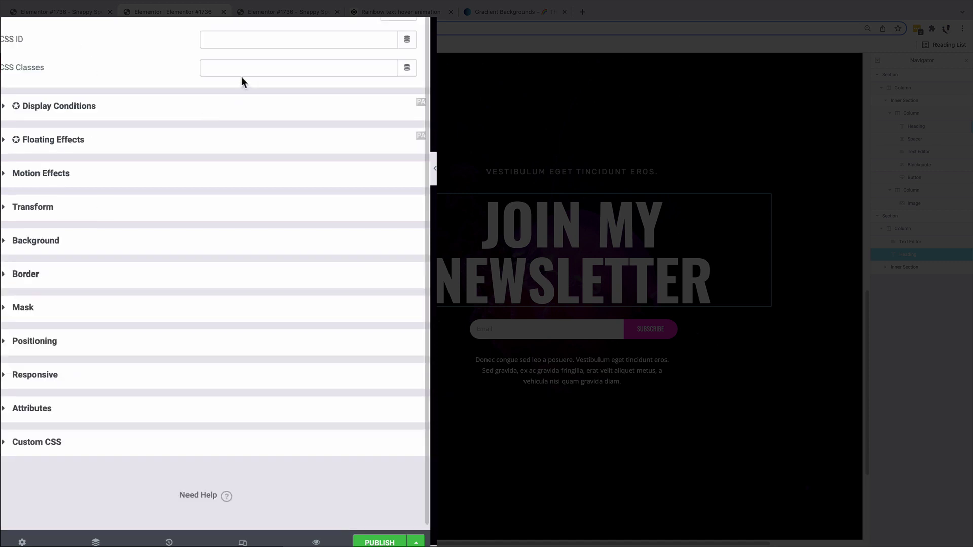
{"action": "left_click", "coordinate": [238, 67]}
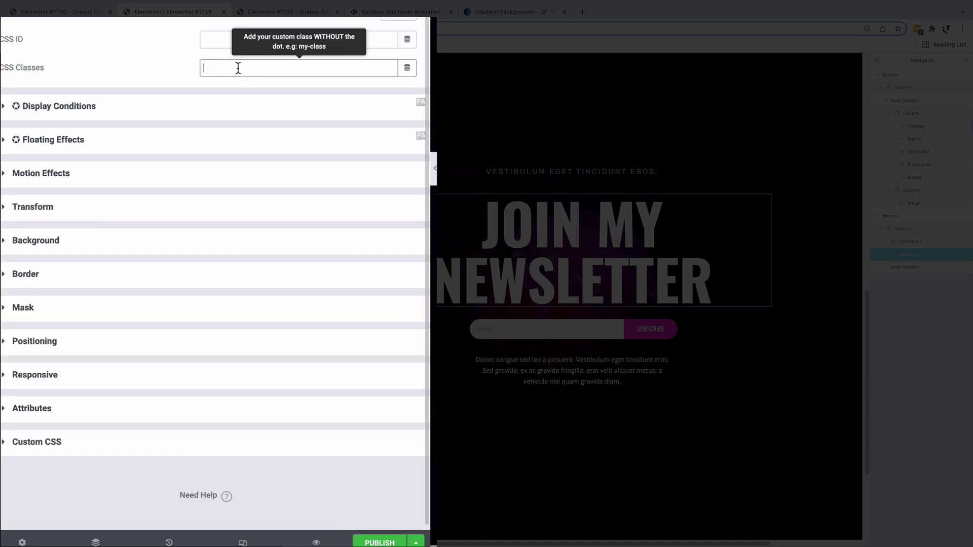
{"action": "type", "text": "rainbow-text"}
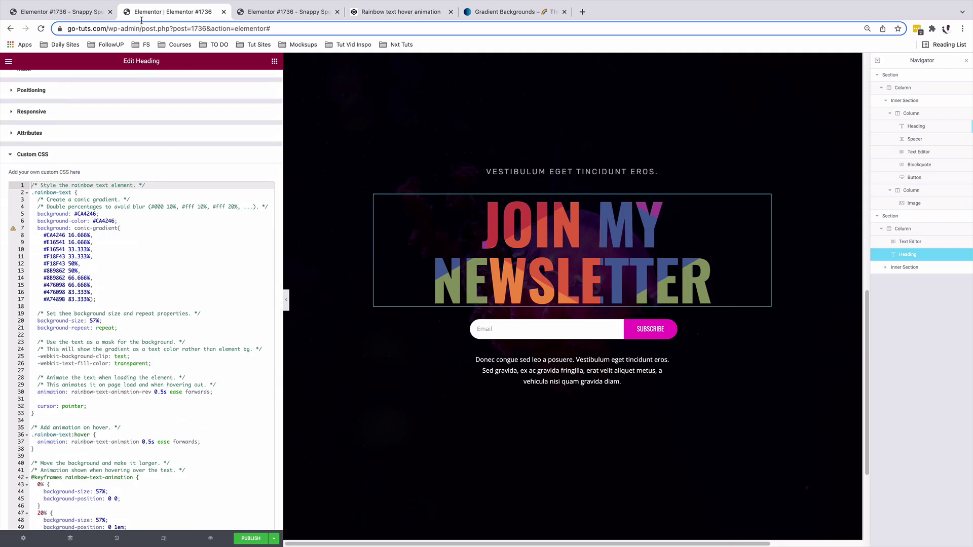
{"action": "left_click", "coordinate": [79, 12]}
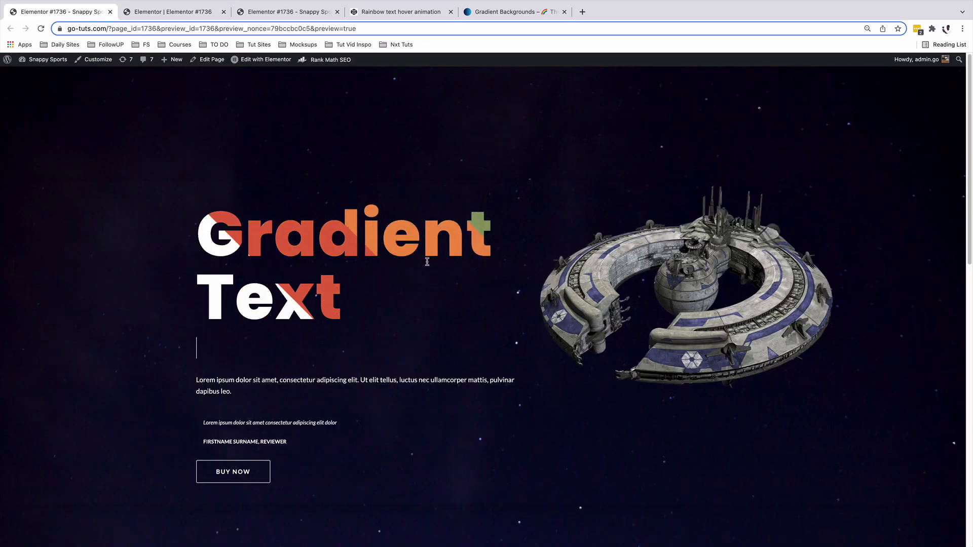
{"action": "key", "text": "super+r"}
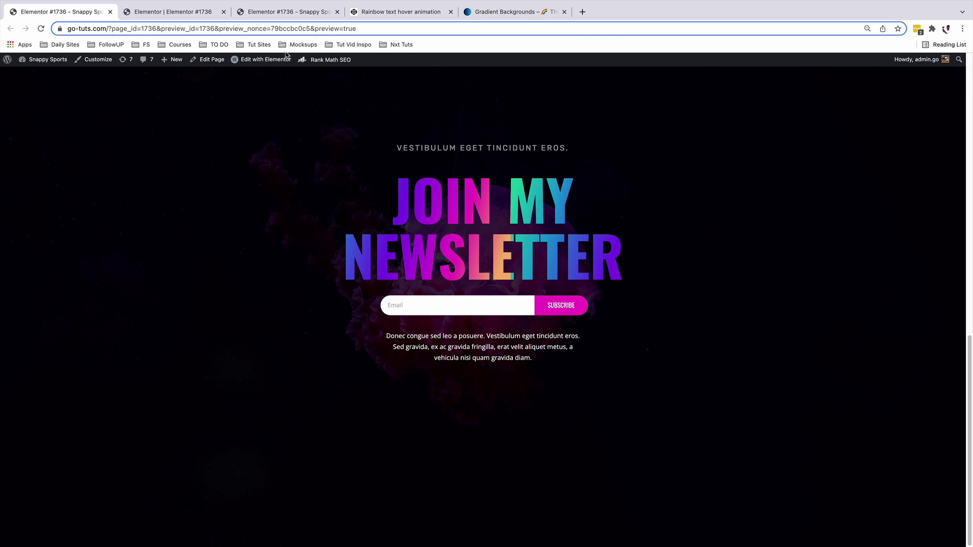
- Delete the two solid #CA4246 background lines from the heading's Custom CSS
{"action": "left_click", "coordinate": [154, 14]}
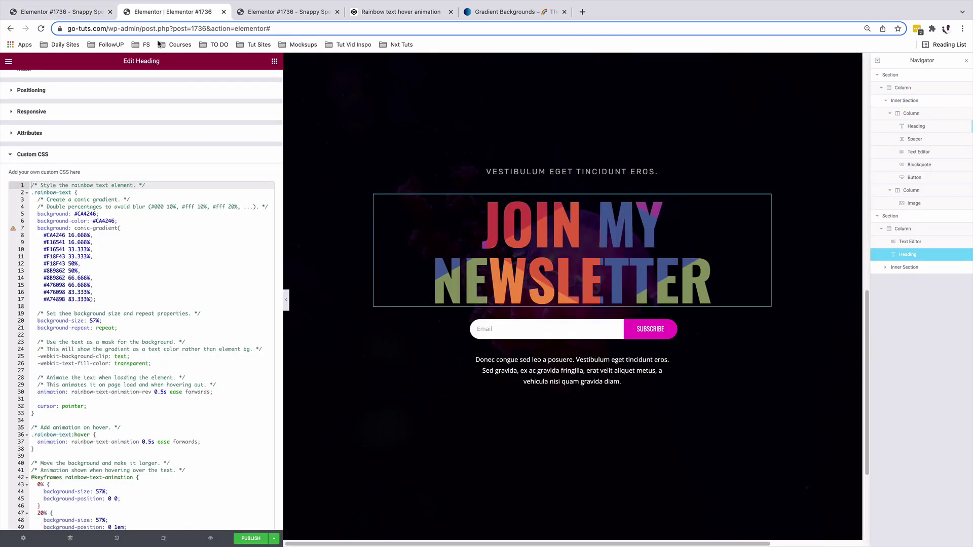
{"action": "scroll", "coordinate": [44, 387], "scroll_direction": "up", "scroll_amount": 3}
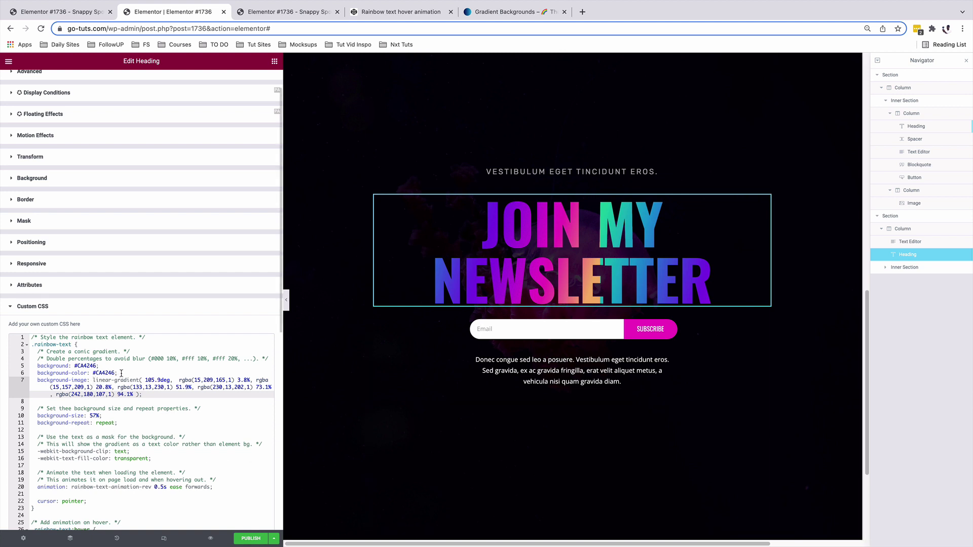
{"action": "left_click_drag", "start_coordinate": [118, 373], "coordinate": [23, 366]}
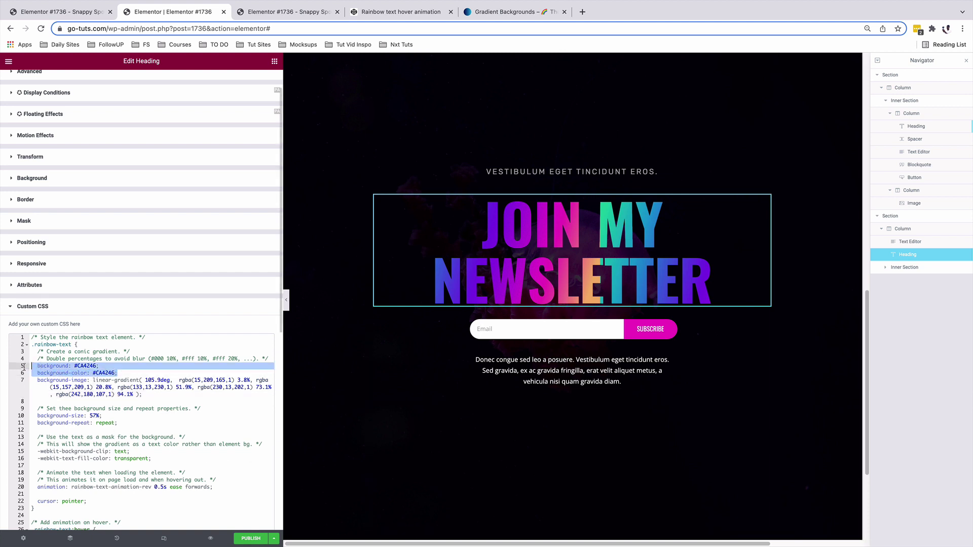
{"action": "key", "text": "BackSpace"}
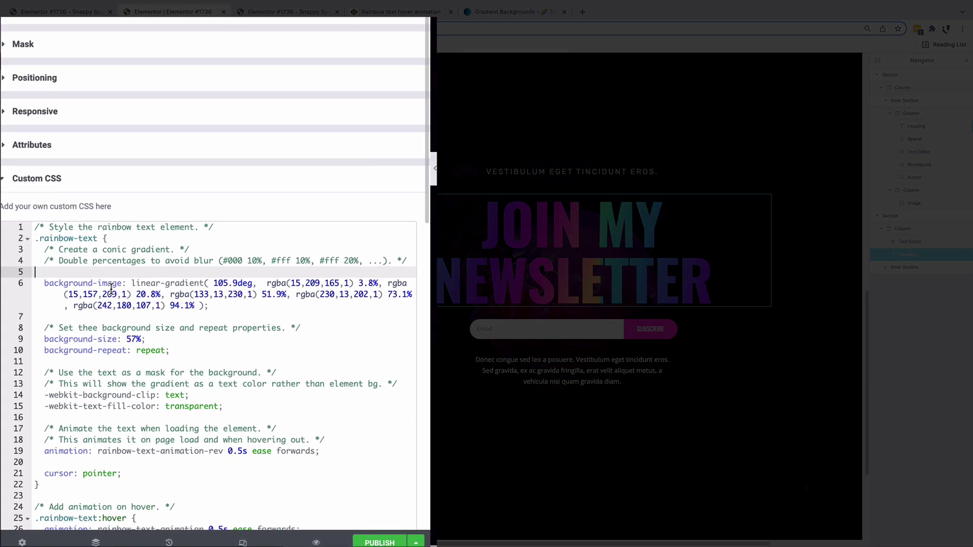
- Edit the linear-gradient angle value, entering 22
{"action": "left_click", "coordinate": [227, 283]}
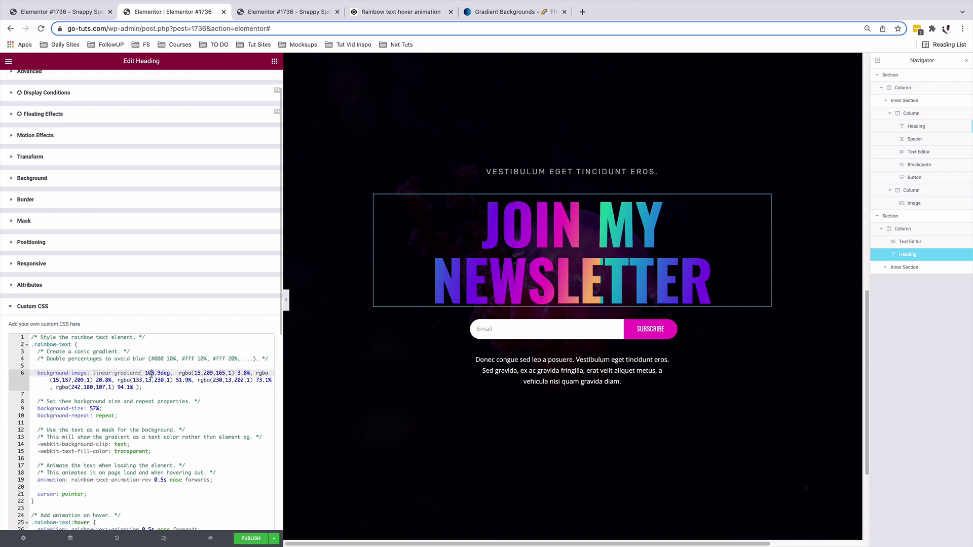
{"action": "key", "text": "BackSpace"}
{"action": "key", "text": "BackSpace"}
{"action": "type", "text": "22"}
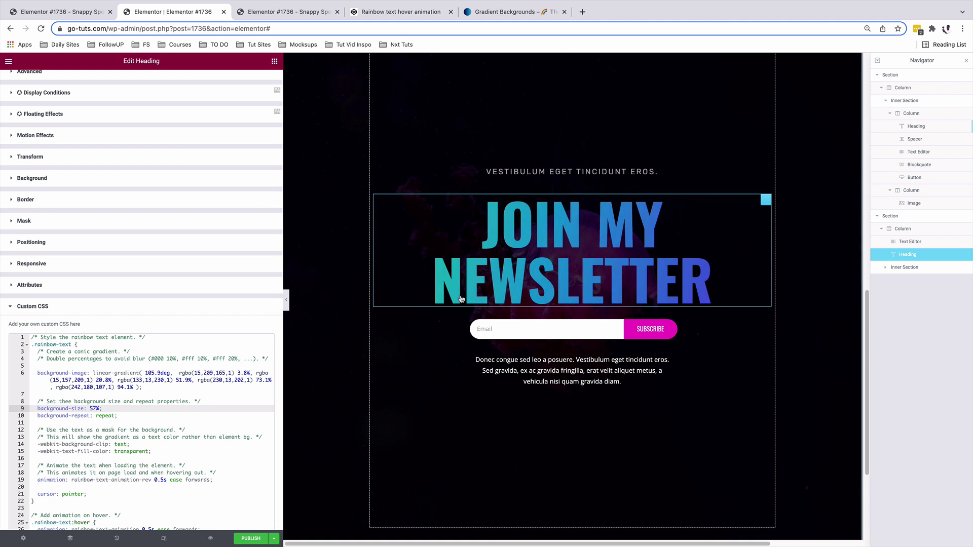
{"action": "left_click_drag", "start_coordinate": [178, 373], "coordinate": [253, 381]}
{"action": "left_click", "coordinate": [178, 373]}
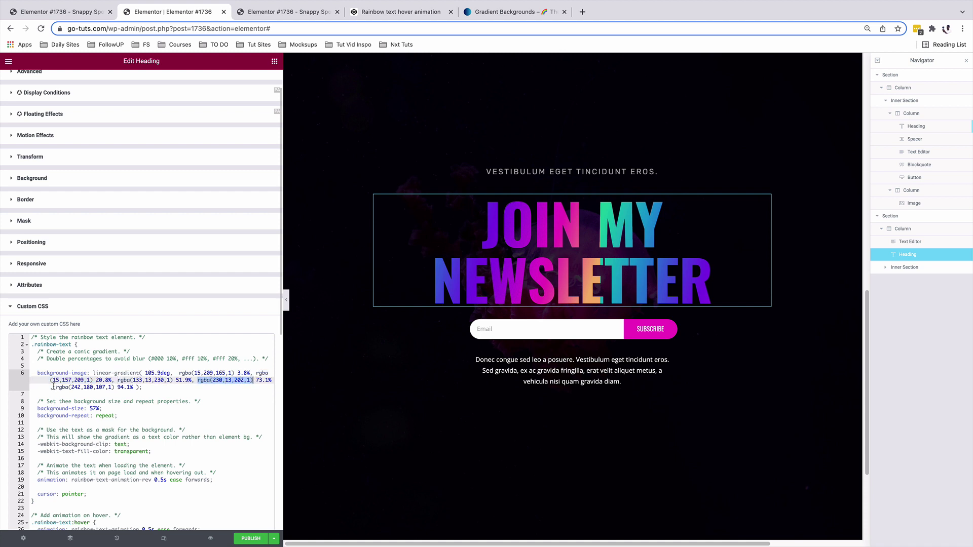
{"action": "left_click_drag", "start_coordinate": [55, 388], "coordinate": [117, 388]}
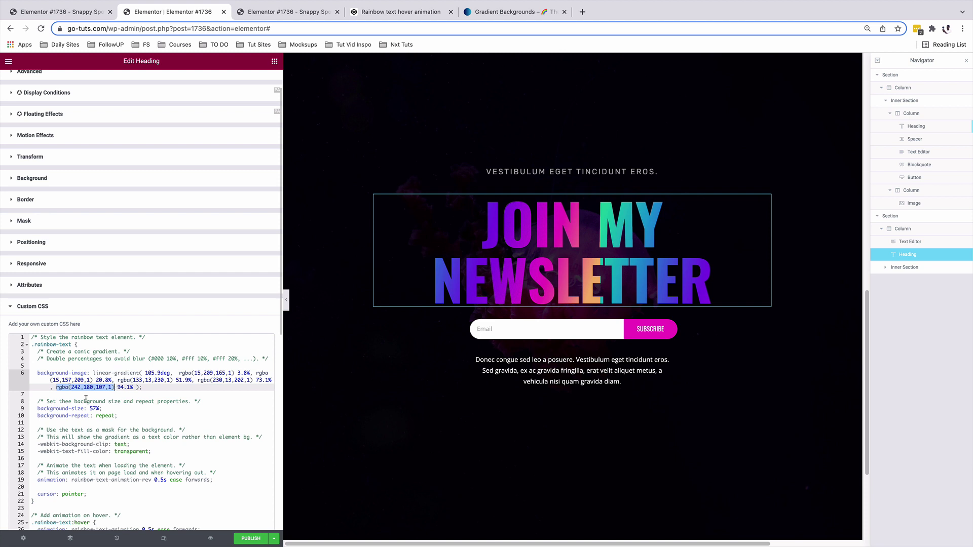
{"action": "left_click", "coordinate": [86, 400]}
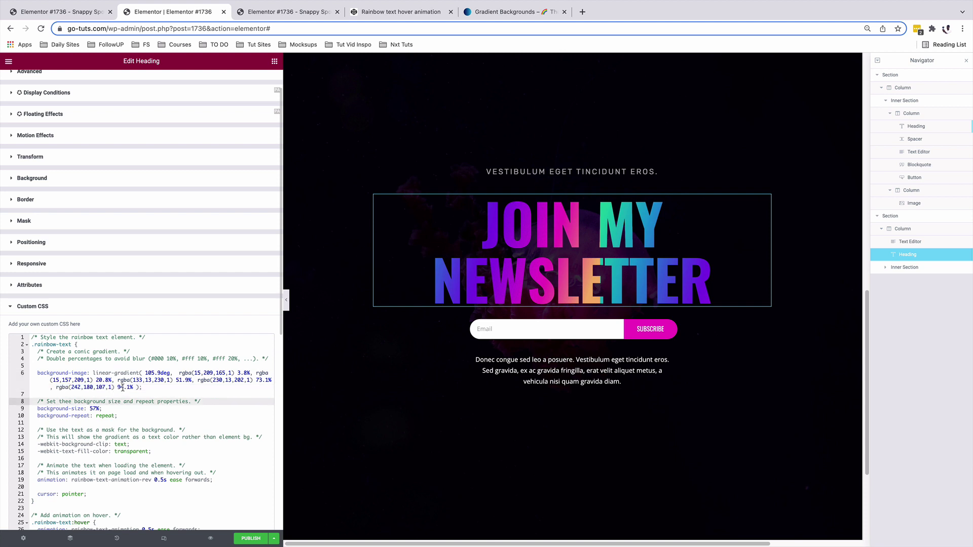
{"action": "left_click", "coordinate": [118, 388]}
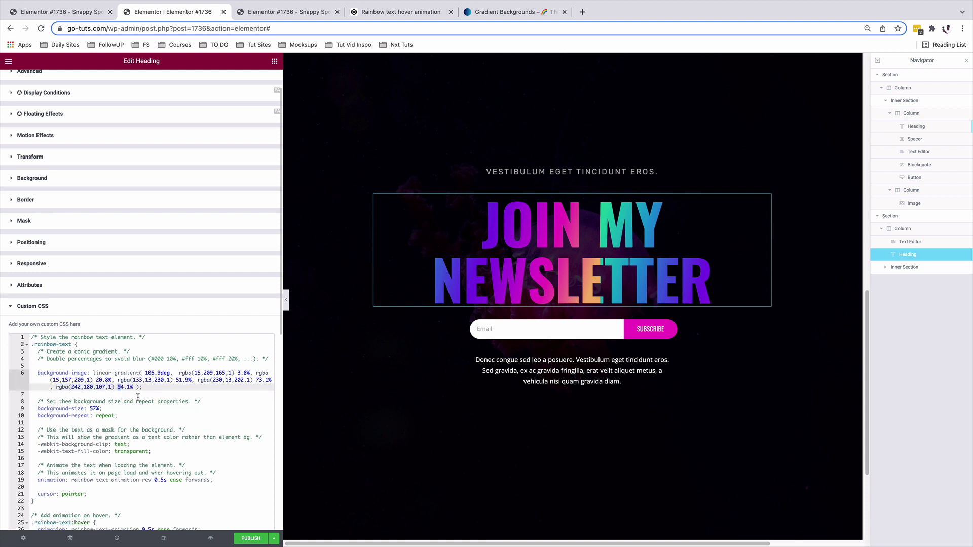
{"action": "type", "text": "1"}
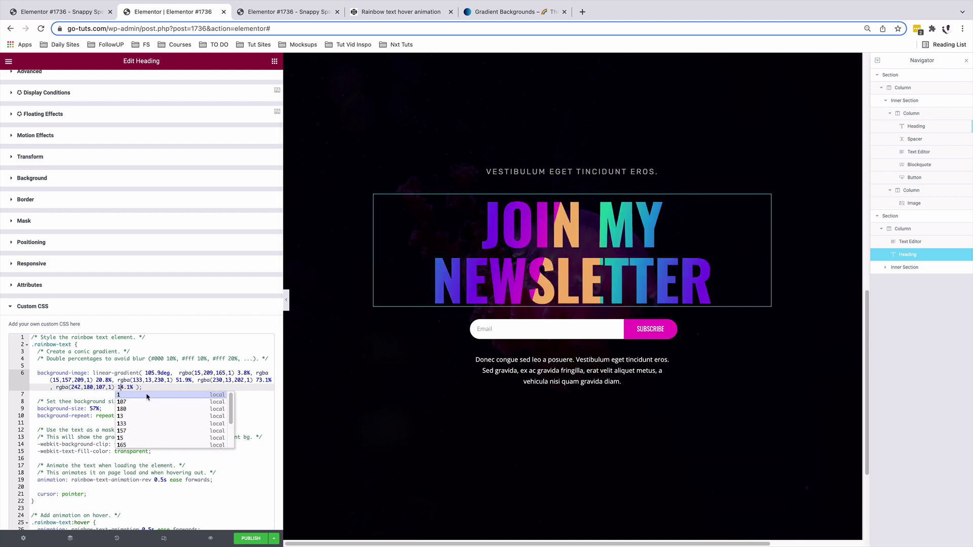
{"action": "key", "text": "BackSpace"}
{"action": "type", "text": "9"}
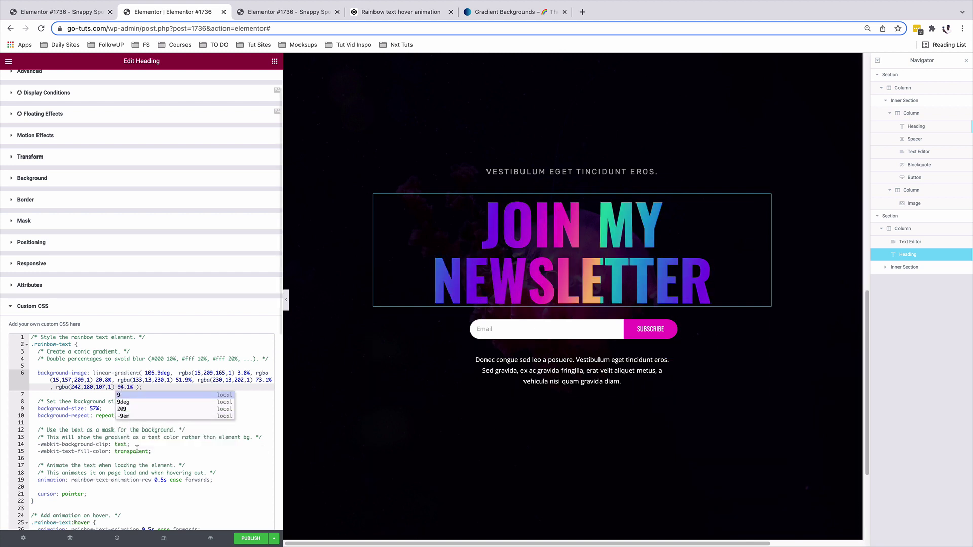
{"action": "scroll", "coordinate": [149, 416], "scroll_direction": "down", "scroll_amount": 1}
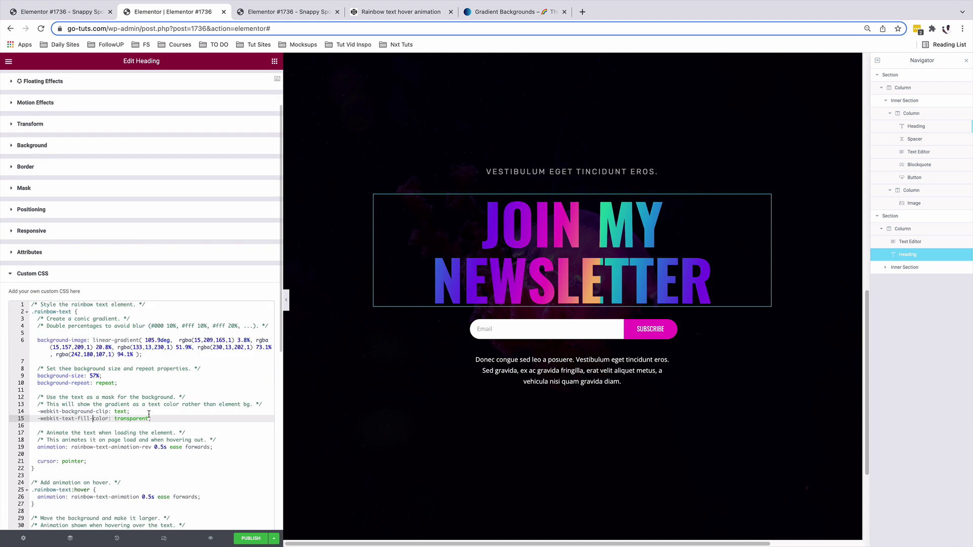
{"action": "scroll", "coordinate": [149, 414], "scroll_direction": "down", "scroll_amount": 1}
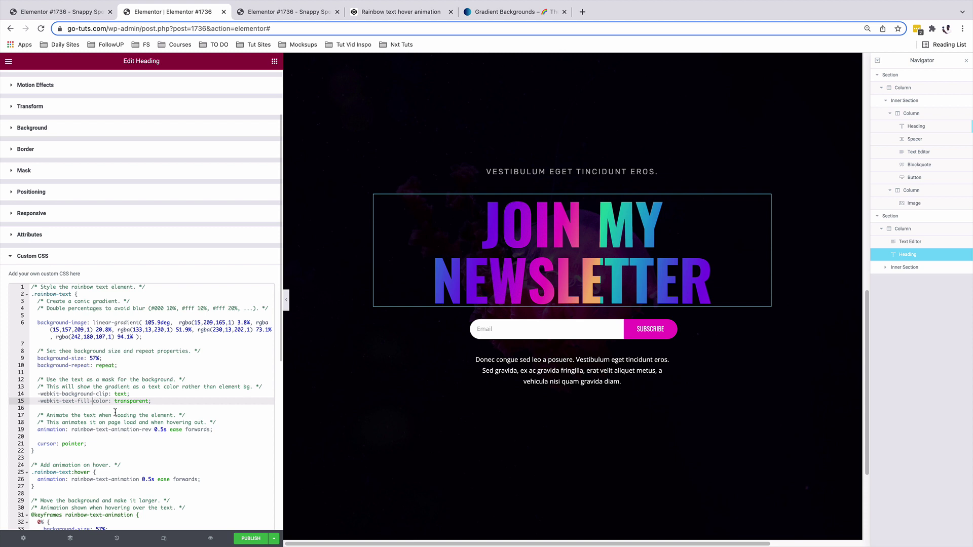
- Preview the saved changes and check the rainbow JOIN MY NEWSLETTER heading on the live page
{"action": "left_click", "coordinate": [211, 540]}
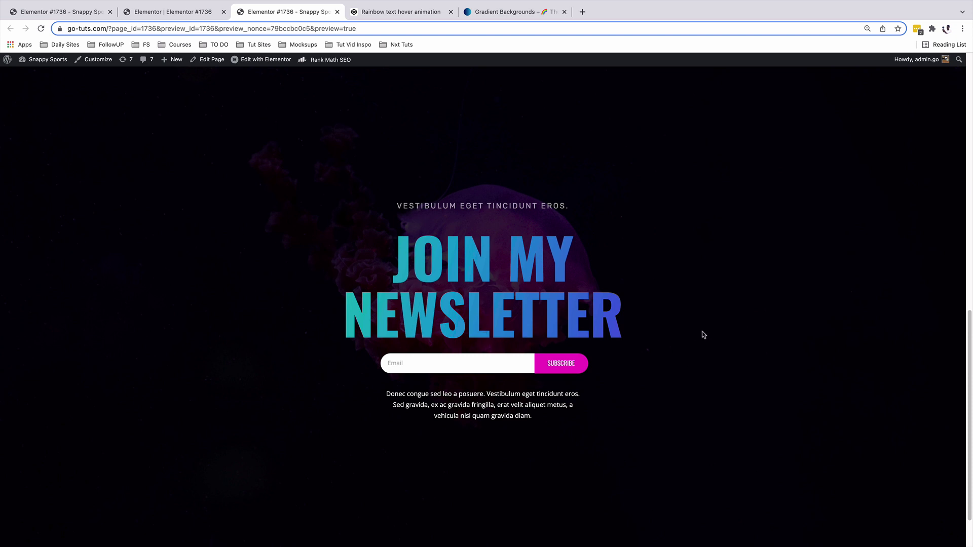
{"action": "scroll", "coordinate": [682, 337], "scroll_direction": "up", "scroll_amount": 10}
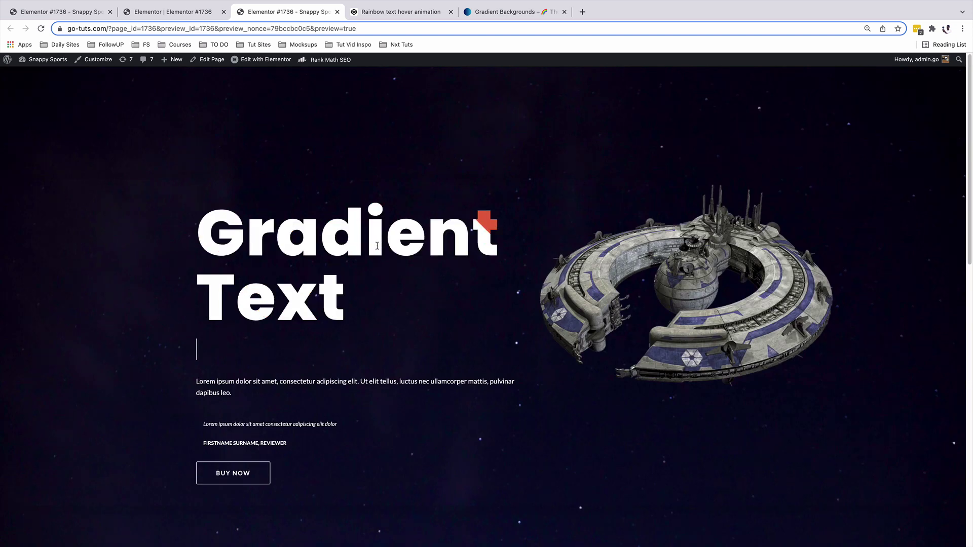
{"action": "scroll", "coordinate": [296, 300], "scroll_direction": "down", "scroll_amount": 10}
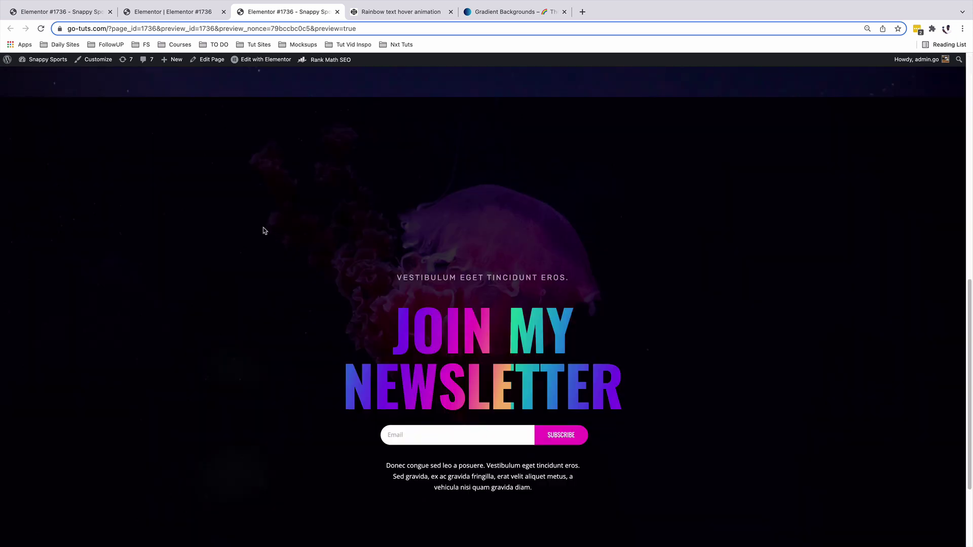
{"action": "left_click", "coordinate": [152, 13]}
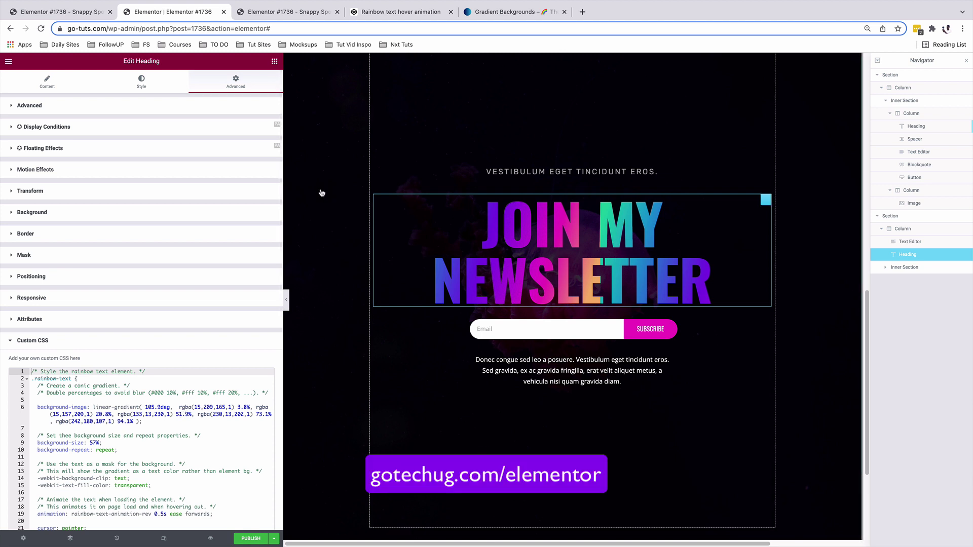
{"action": "left_click", "coordinate": [281, 13]}
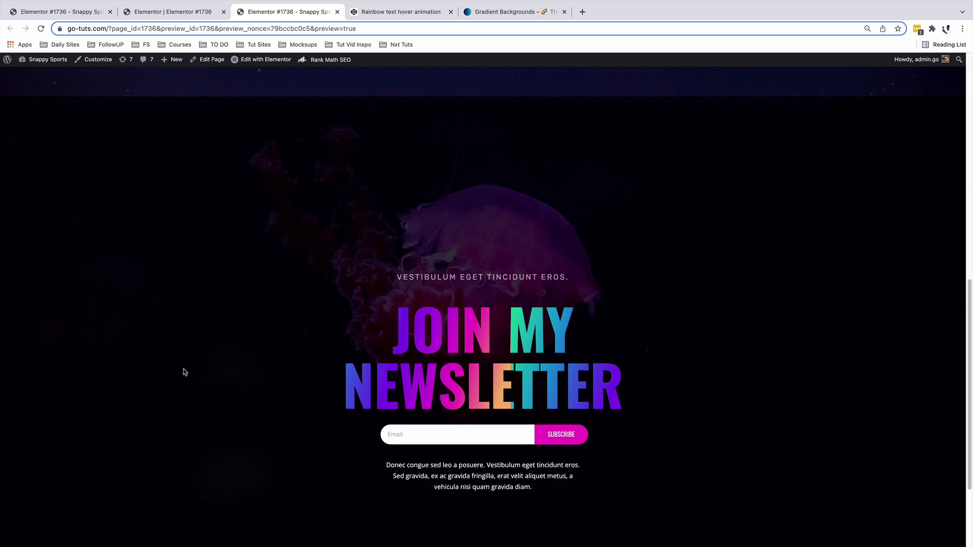
{"action": "scroll", "coordinate": [182, 375], "scroll_direction": "down", "scroll_amount": 3}
{"action": "scroll", "coordinate": [184, 374], "scroll_direction": "up", "scroll_amount": 2}
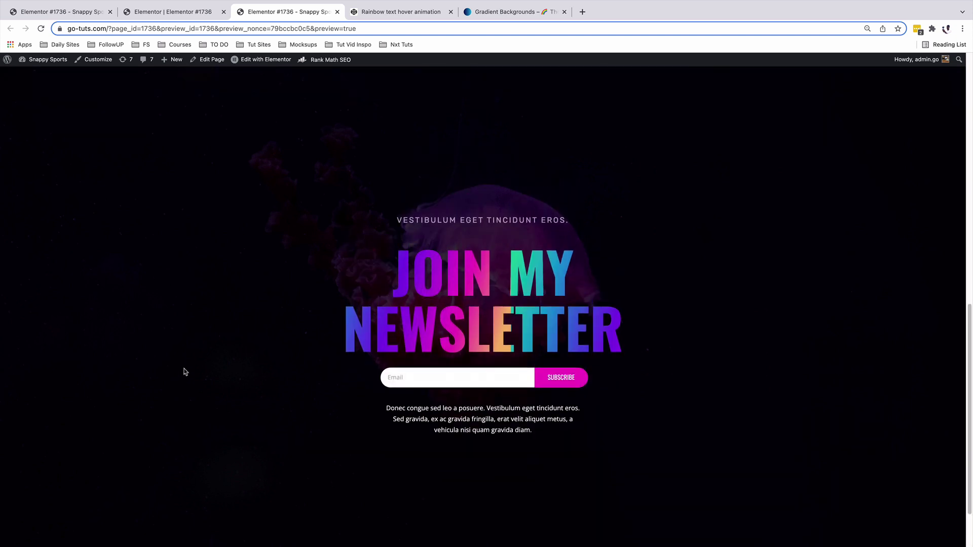